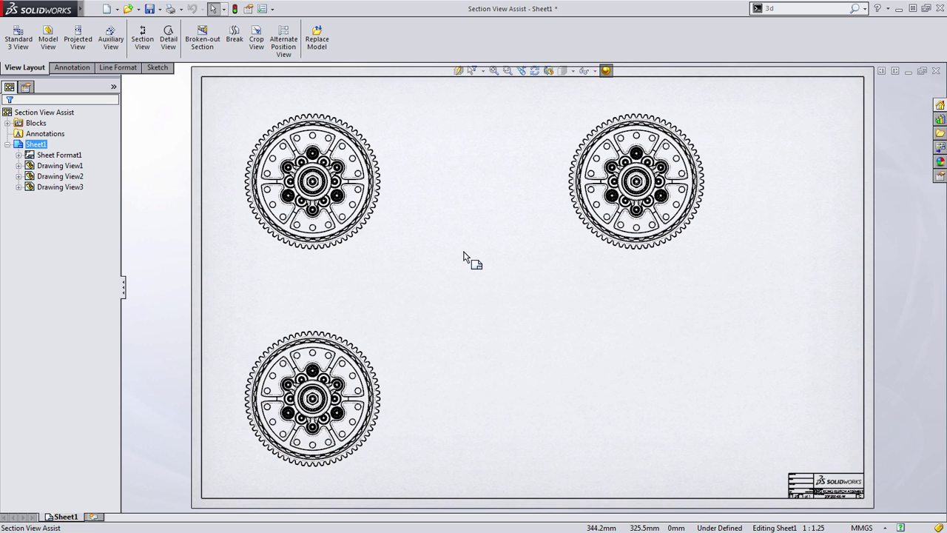
# Zoom in on the top-left gear view of the drawing sheet.
pyautogui.keyDown('ctrl'); pyautogui.moveTo(465, 260); pyautogui.dragTo(494, 281, button='middle'); pyautogui.keyUp('ctrl')
pyautogui.click(508, 70)
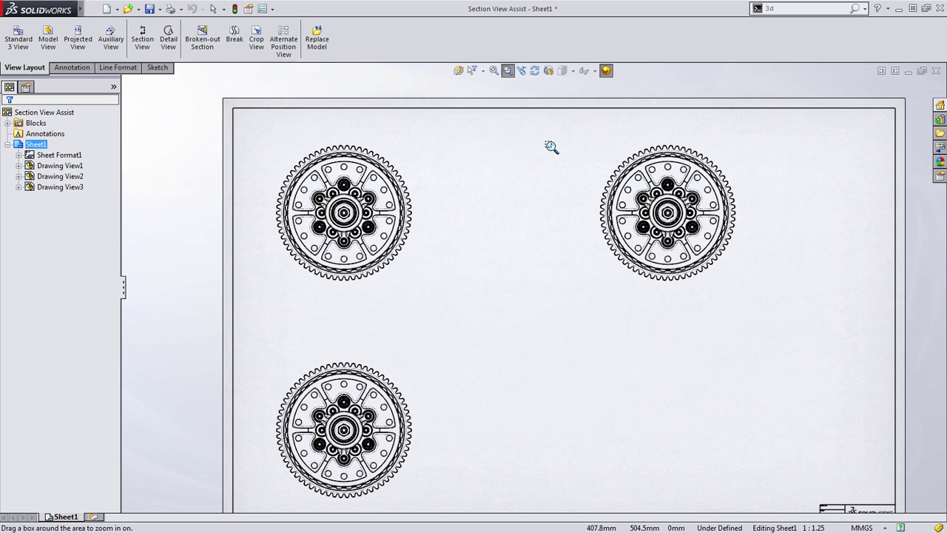
pyautogui.moveTo(545, 140); pyautogui.dragTo(262, 286)
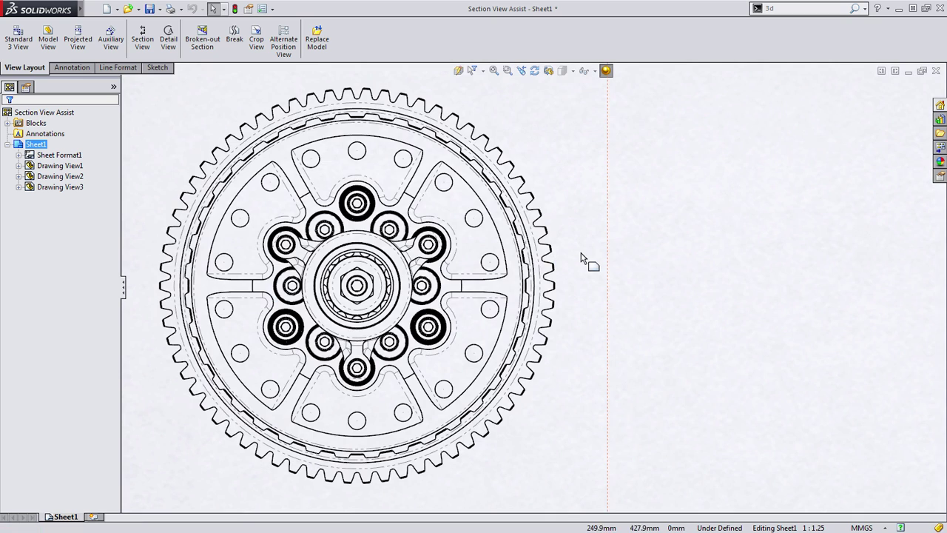
pyautogui.scroll(1, 661, 273)
pyautogui.scroll(1, 662, 275)
pyautogui.keyDown('ctrl'); pyautogui.moveTo(668, 277); pyautogui.dragTo(635, 278, button='middle'); pyautogui.keyUp('ctrl')
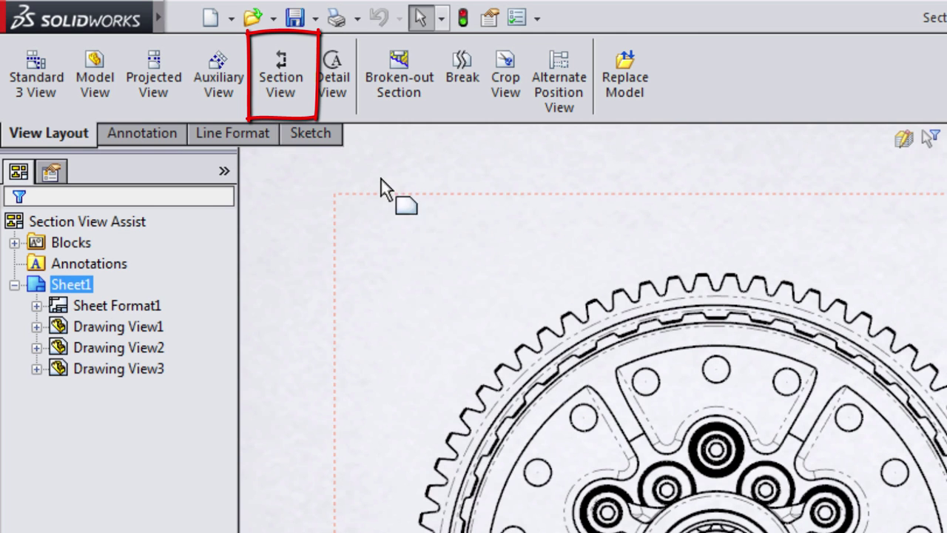
# Start a section view with a vertical cutting line through the top-left gear's centre.
pyautogui.click(281, 81)
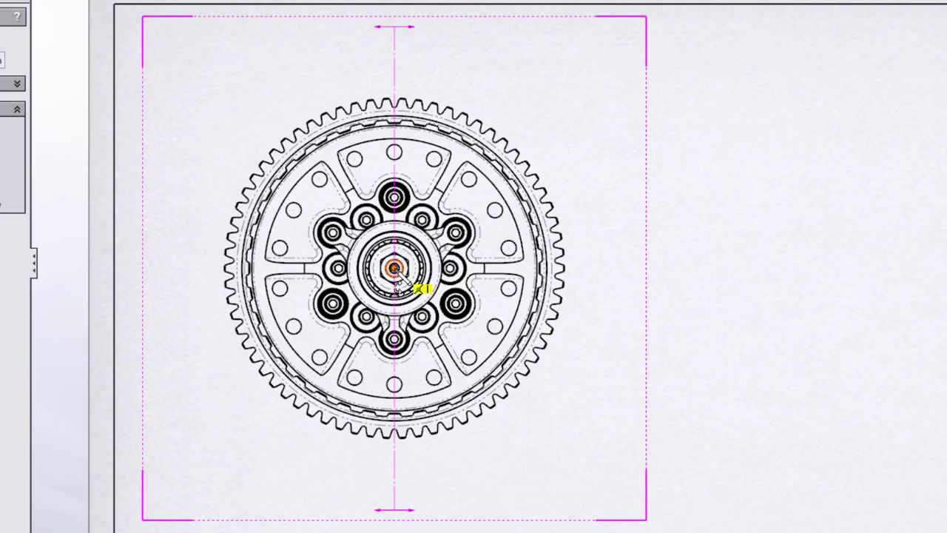
pyautogui.click(394, 269)
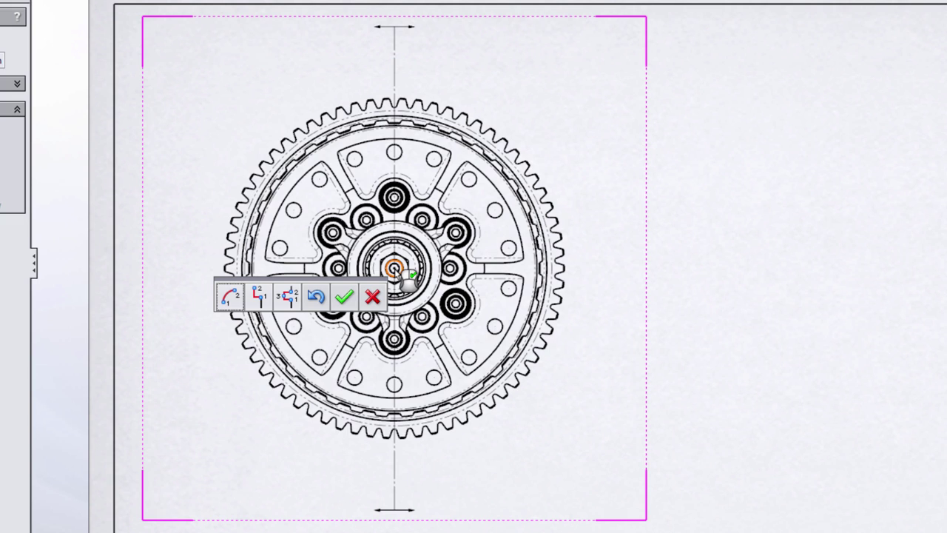
# Add a notch offset from the top bolt hole, down to the hub, to the neighbouring hole.
pyautogui.click(290, 300)
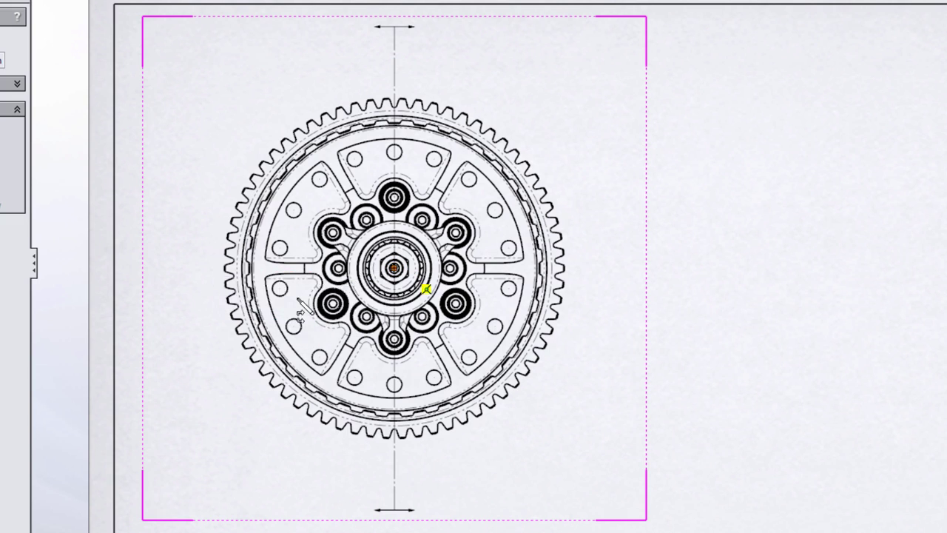
pyautogui.scroll(-2, 418, 185)
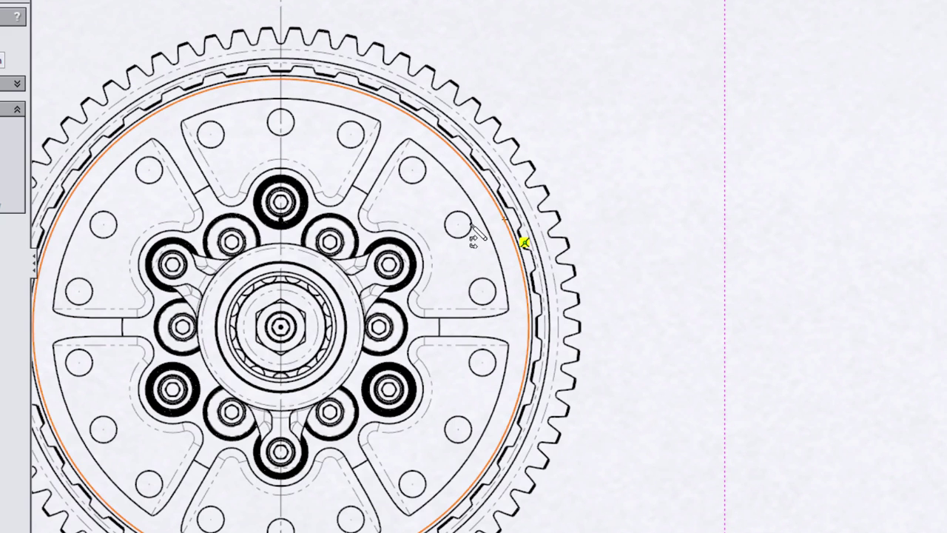
pyautogui.scroll(-1, 299, 192)
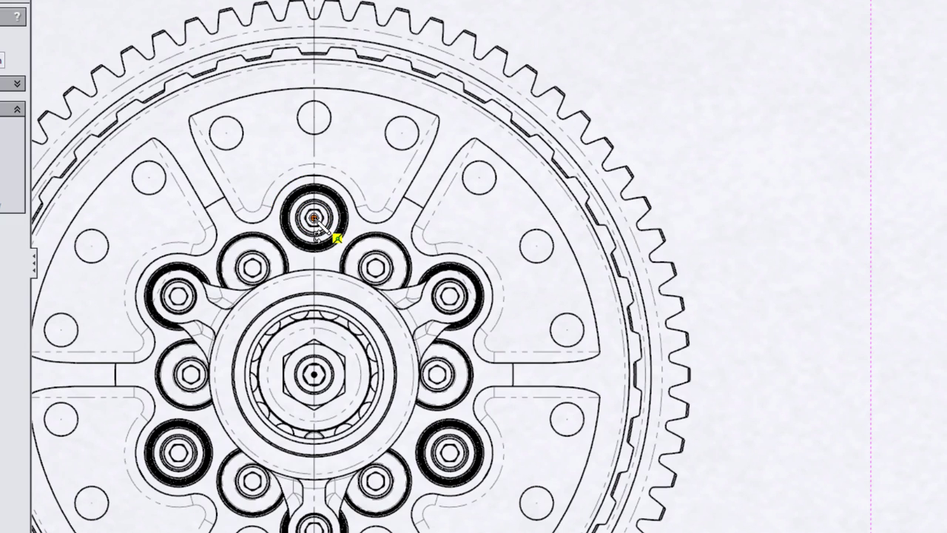
pyautogui.click(314, 217)
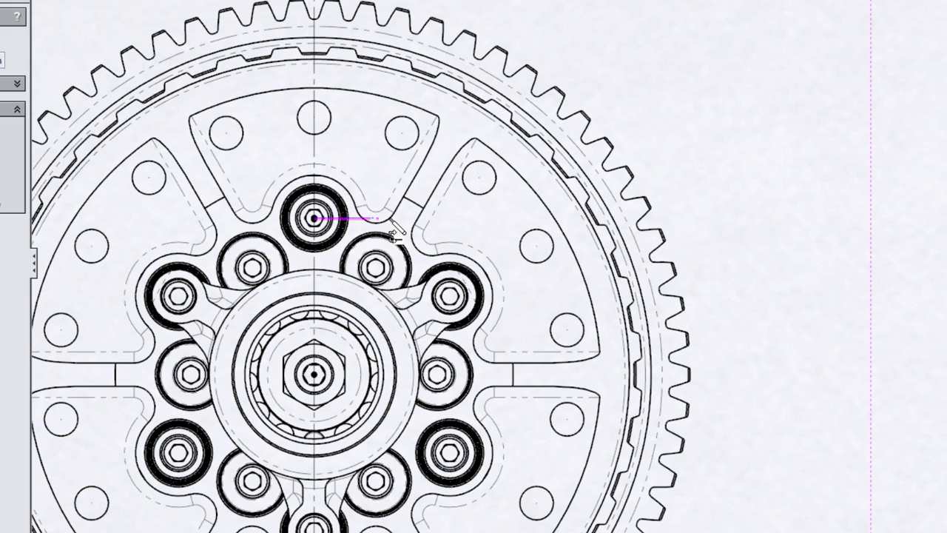
pyautogui.click(314, 327)
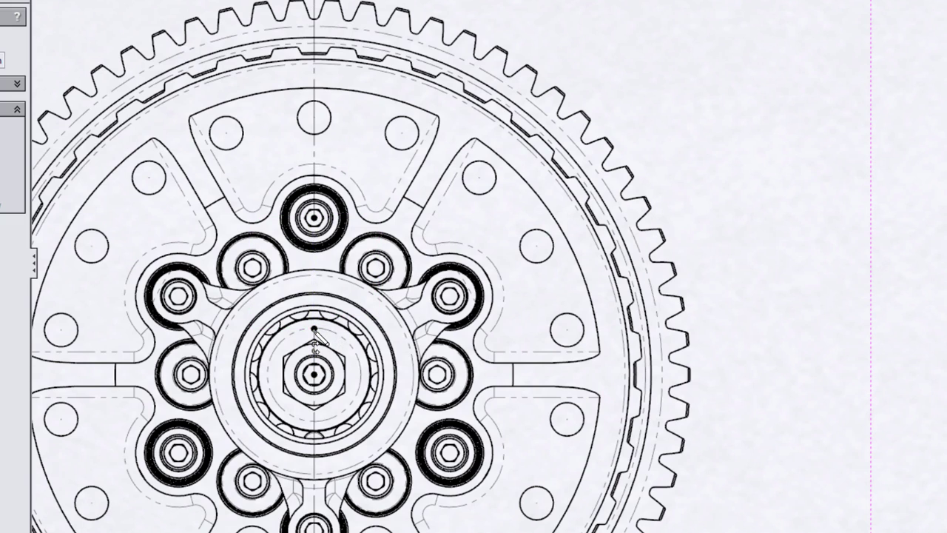
pyautogui.click(375, 268)
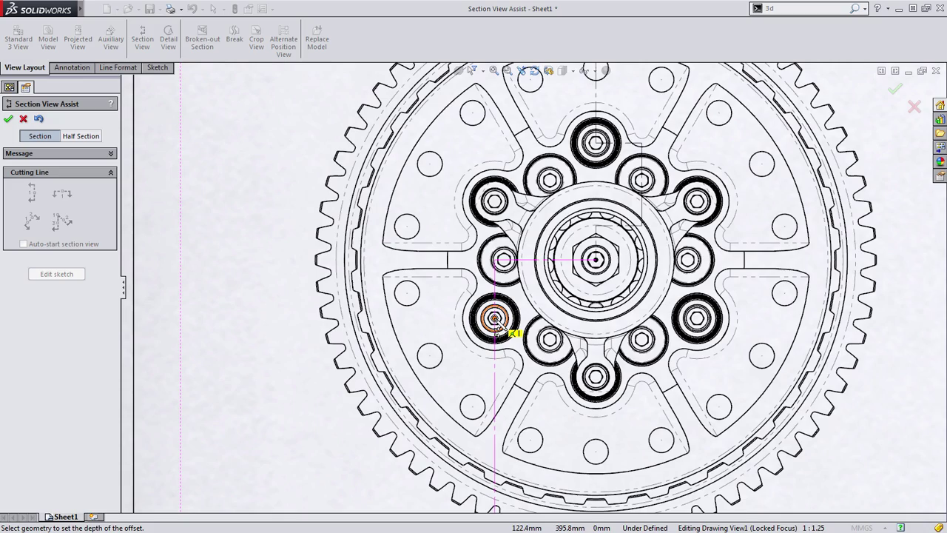
# Add single offsets at the lower-left bolt hole and the small lower hole.
pyautogui.click(494, 319)
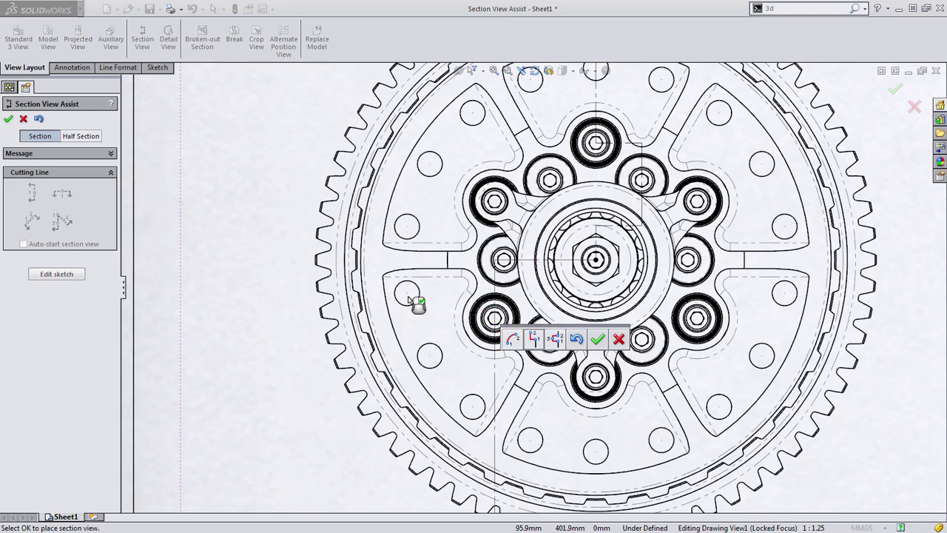
pyautogui.scroll(4, 419, 326)
pyautogui.moveTo(391, 332); pyautogui.dragTo(280, 299, button='middle')
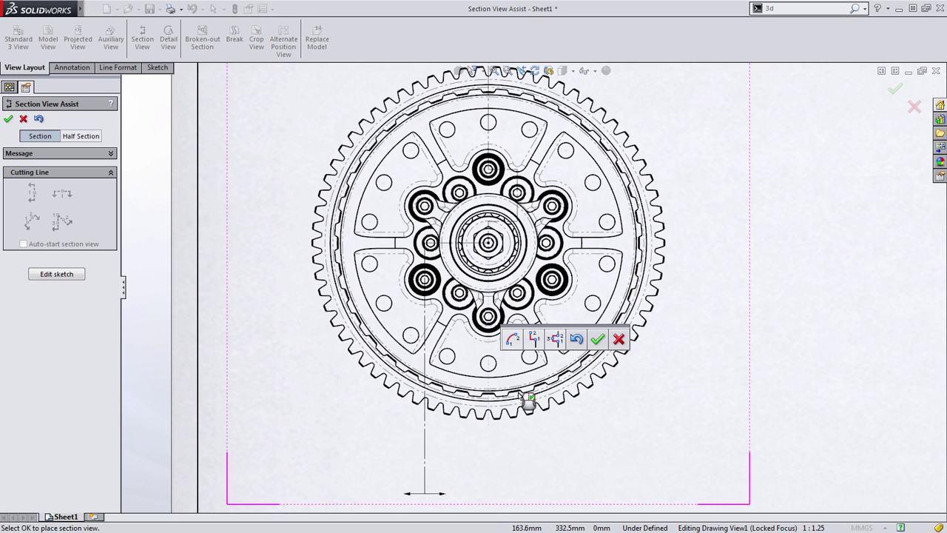
pyautogui.click(537, 341)
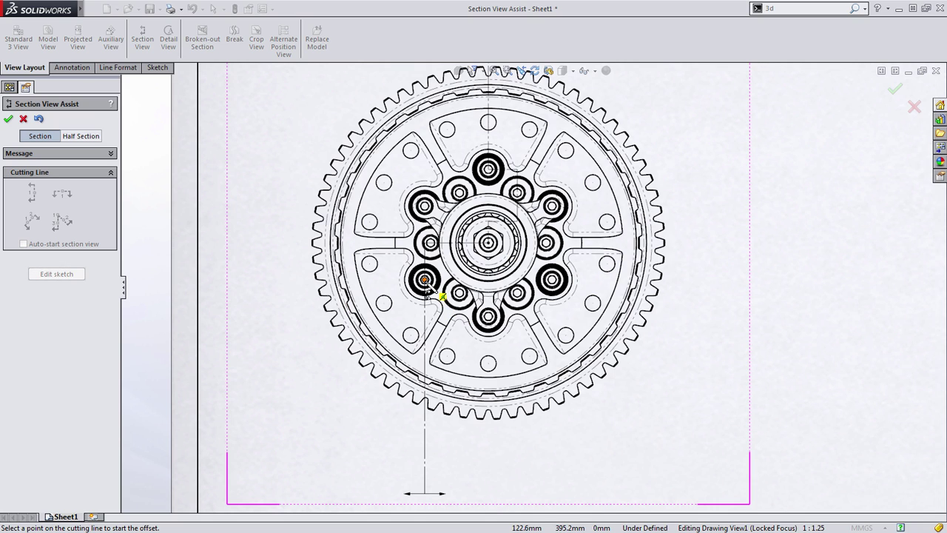
pyautogui.click(424, 279)
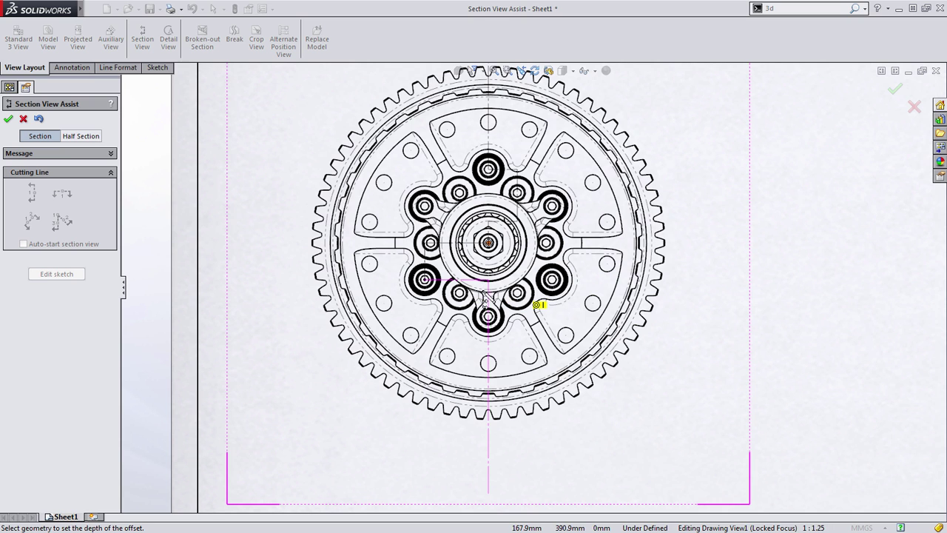
pyautogui.scroll(-2, 463, 298)
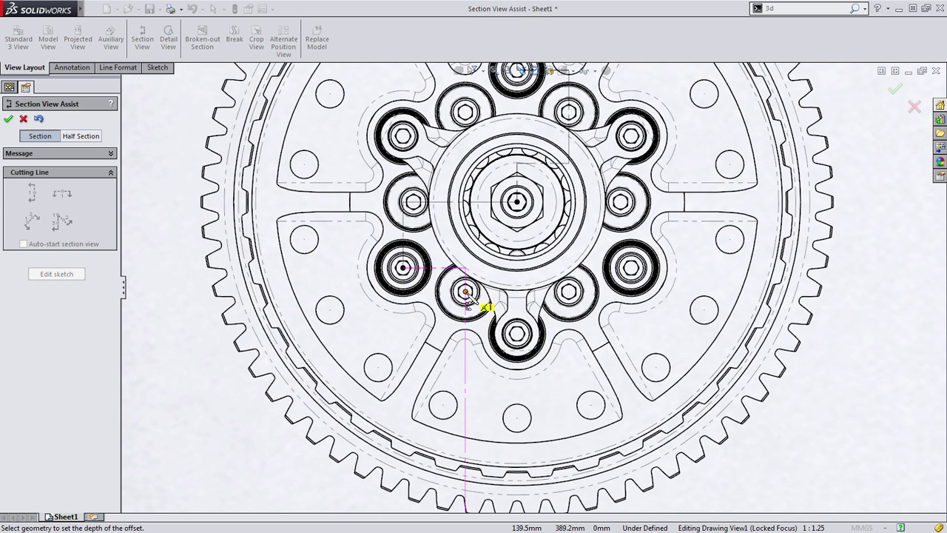
pyautogui.click(465, 293)
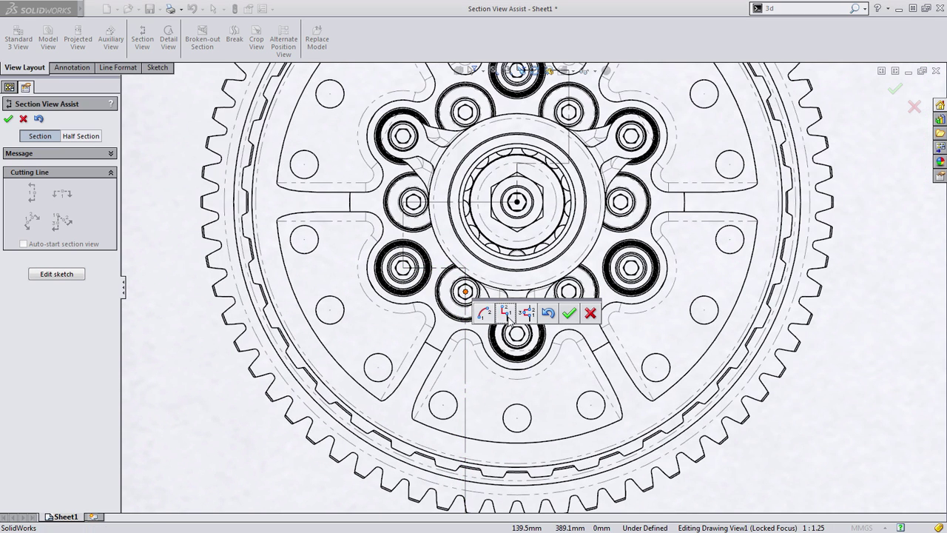
# Add one more single offset at the bottom hole and accept cutting line A.
pyautogui.click(508, 314)
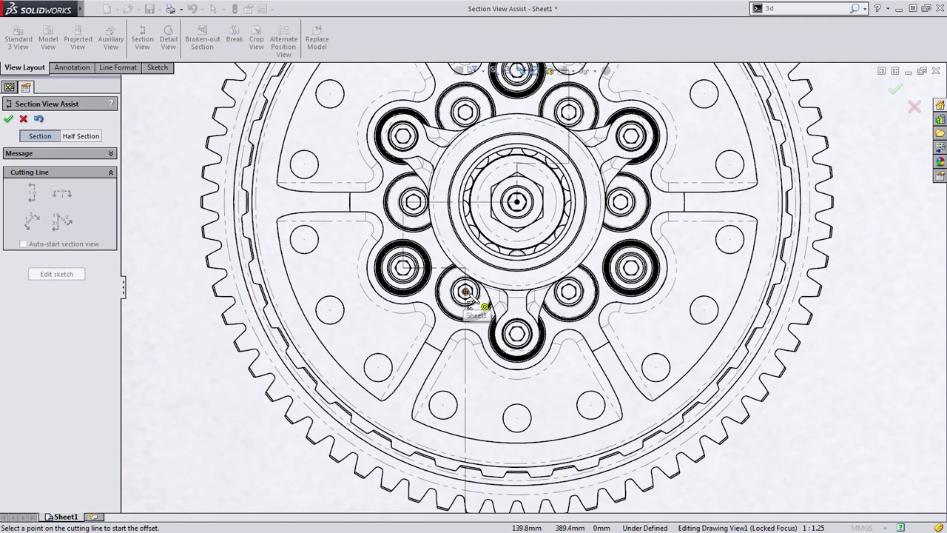
pyautogui.click(488, 323)
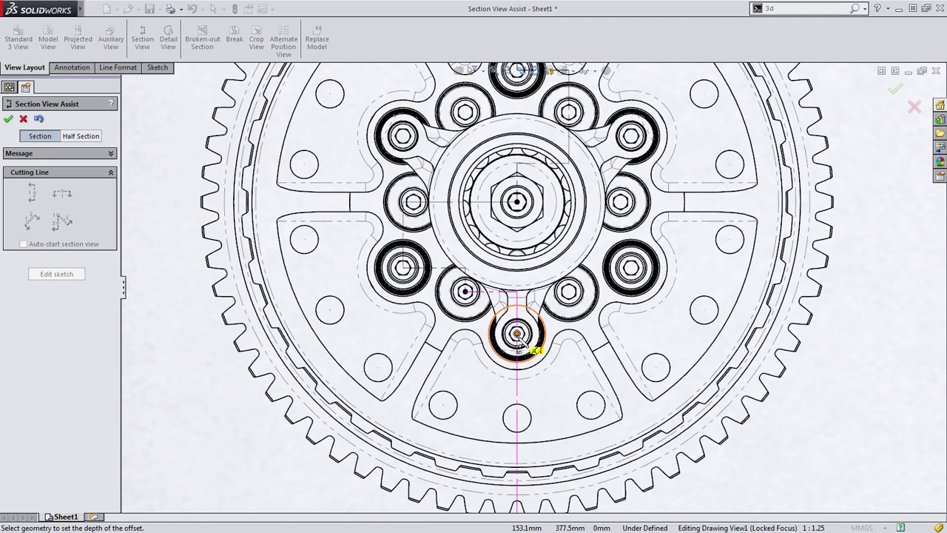
pyautogui.click(517, 334)
pyautogui.press('f')
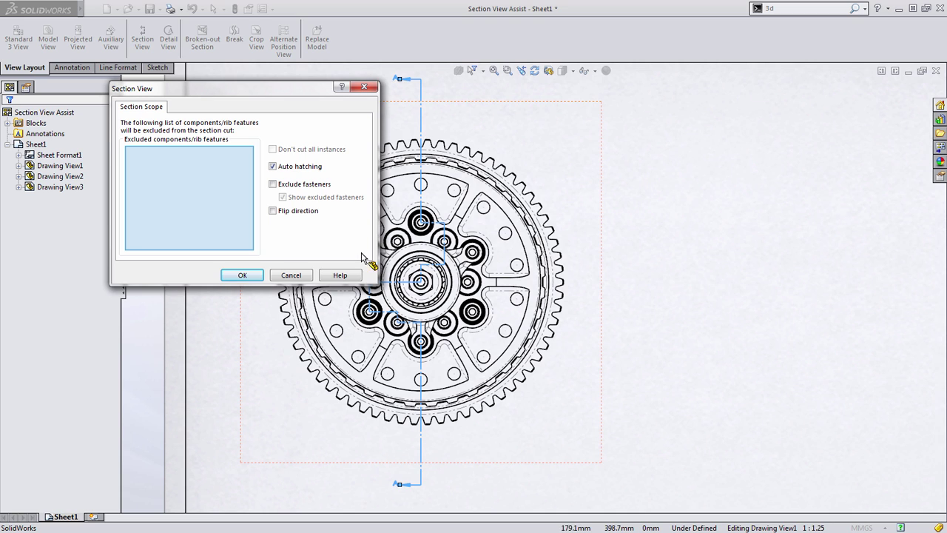
# Exclude fasteners from the section cut and accept the scope settings.
pyautogui.click(290, 186)
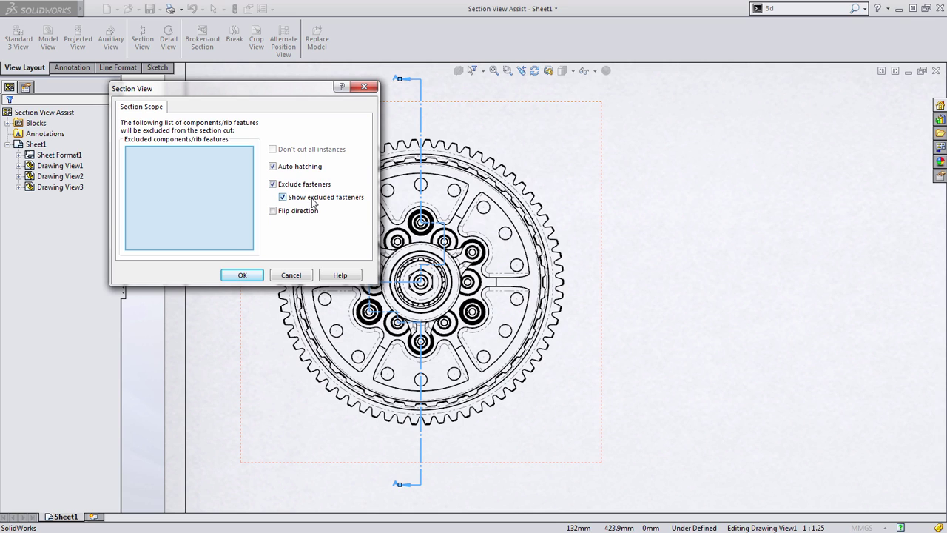
pyautogui.click(253, 281)
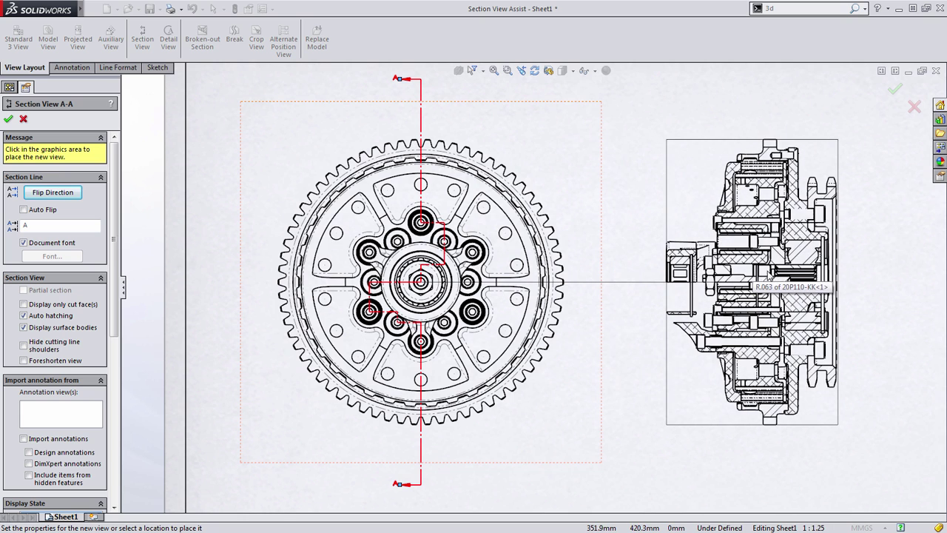
# Place Section A-A right of the gear, then bring the right-hand gear view into focus.
pyautogui.click(753, 276)
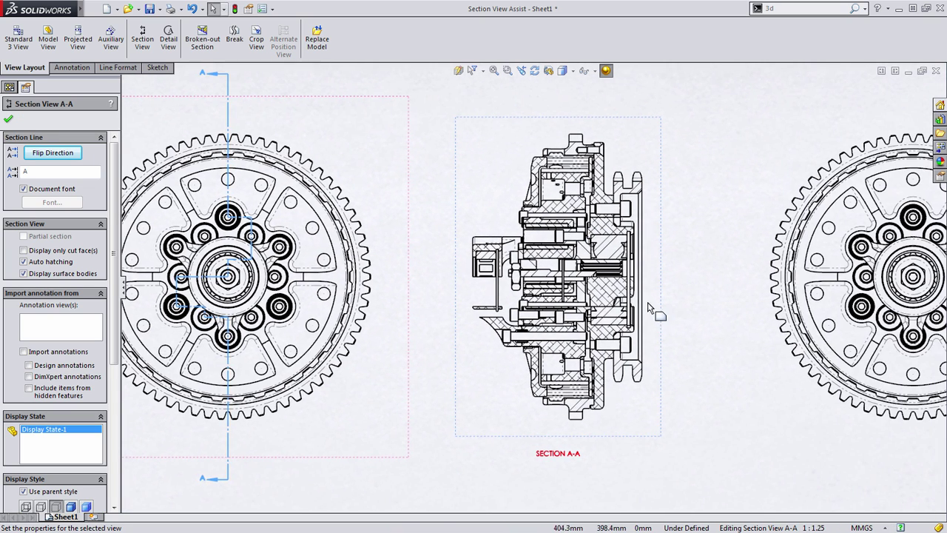
pyautogui.moveTo(652, 311); pyautogui.dragTo(664, 343, button='middle')
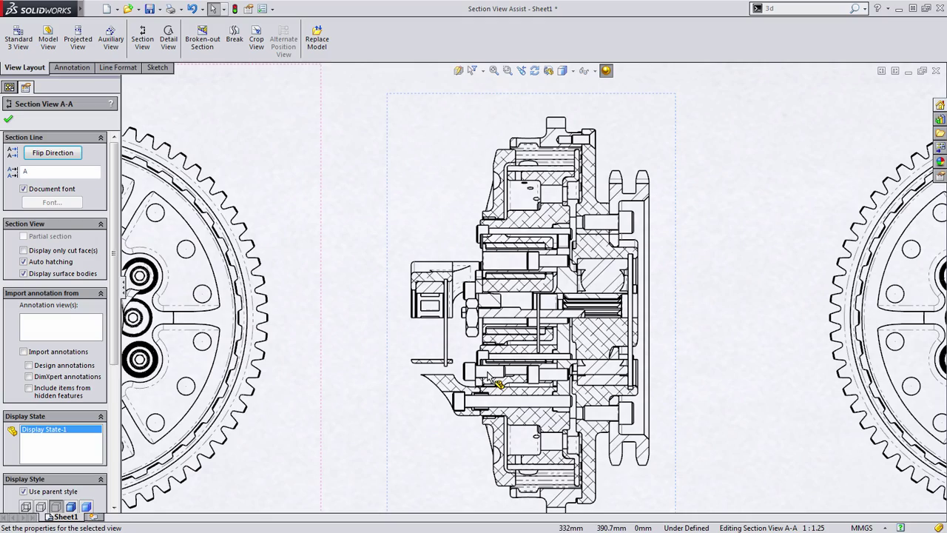
pyautogui.press('f')
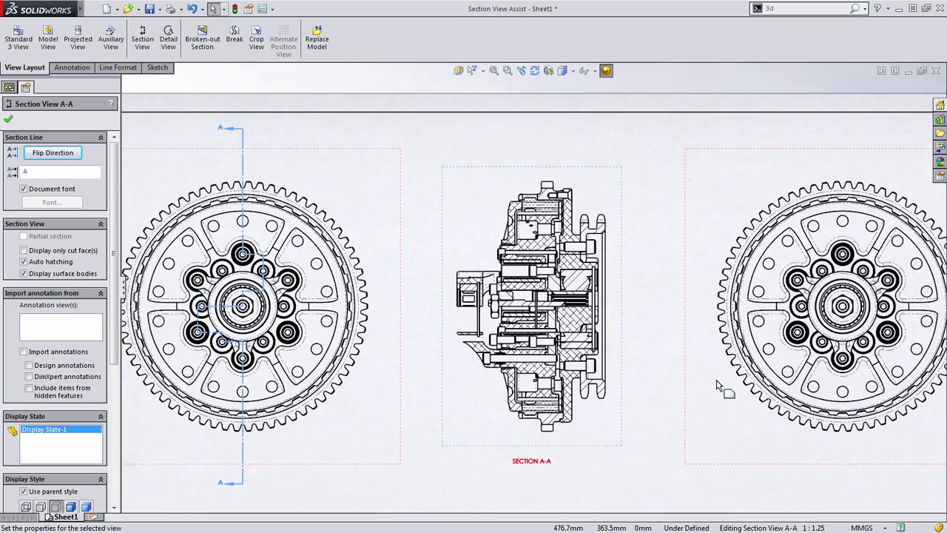
pyautogui.moveTo(716, 385); pyautogui.dragTo(318, 372, button='middle')
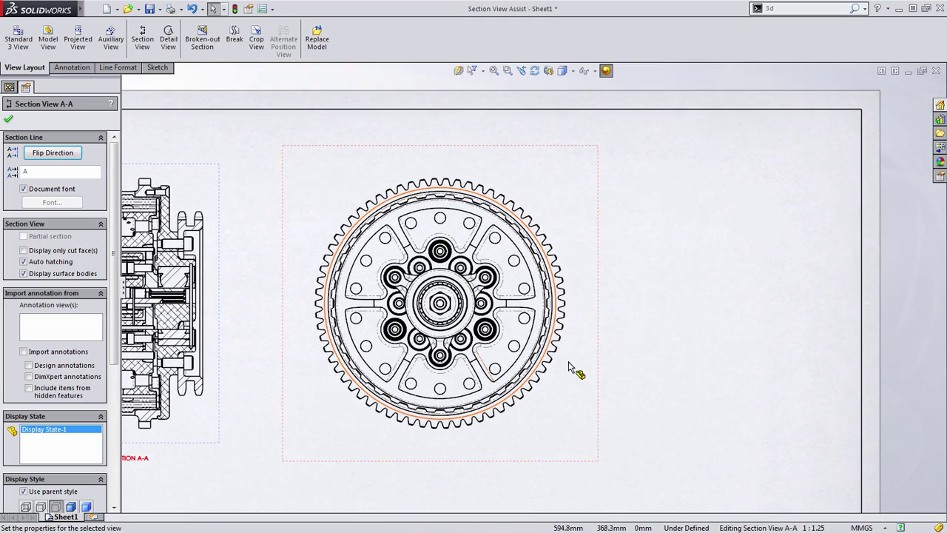
pyautogui.scroll(-2, 626, 327)
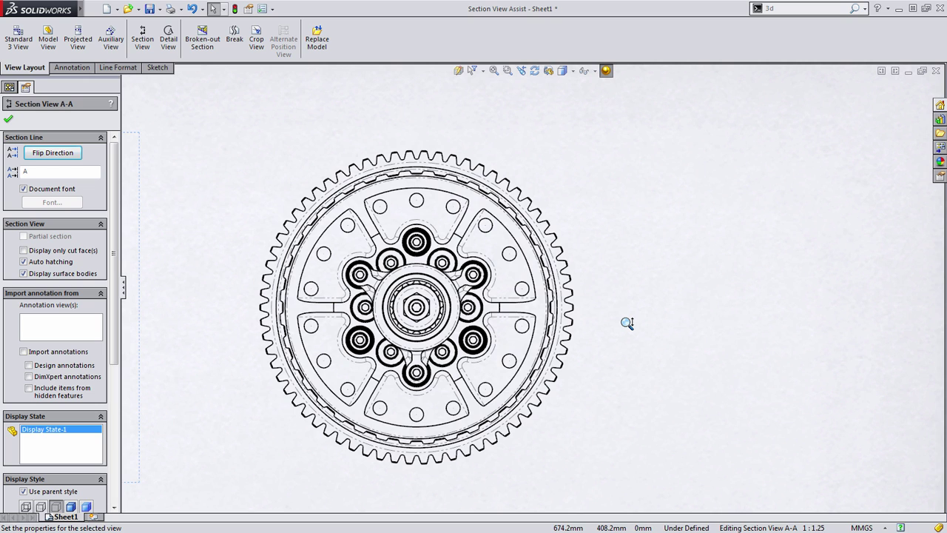
# Start an aligned section cutting line anchored at the right-hand gear's centre.
pyautogui.press('Escape')
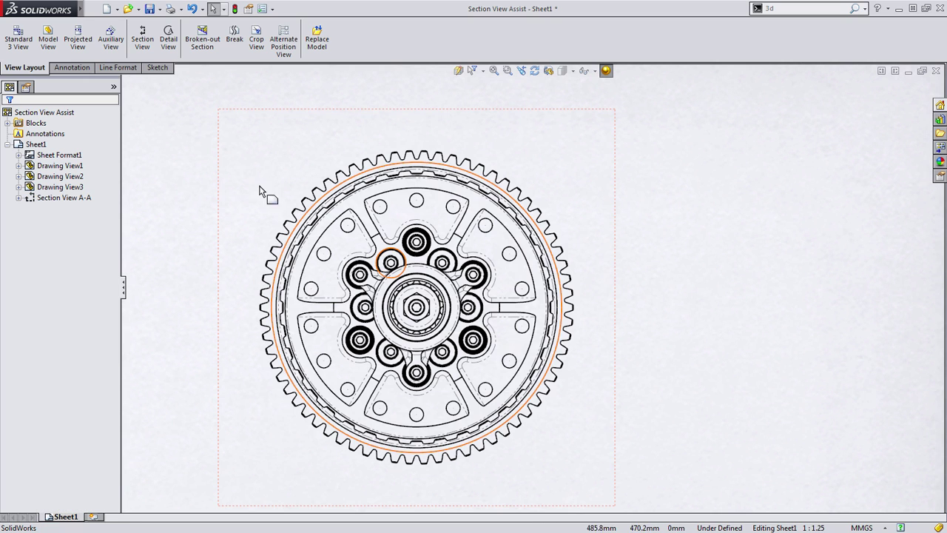
pyautogui.click(147, 46)
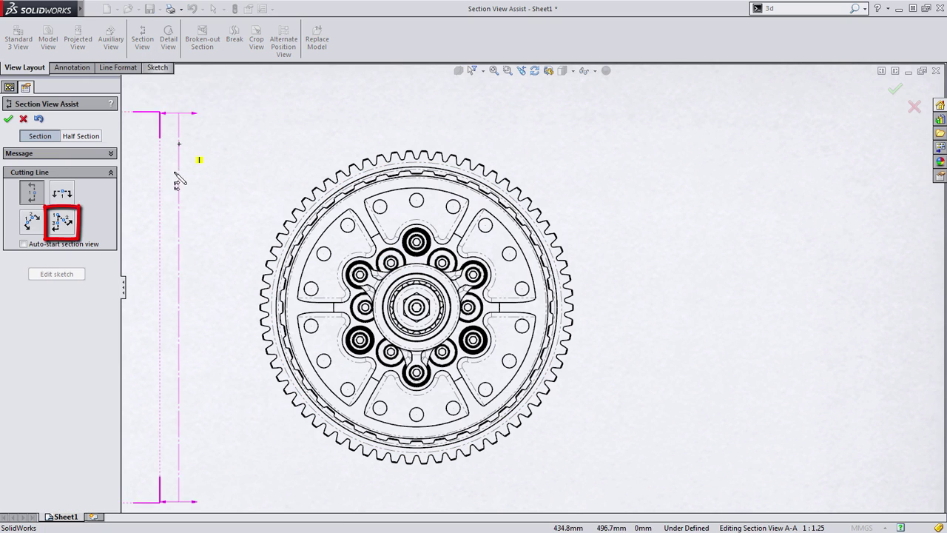
pyautogui.click(66, 232)
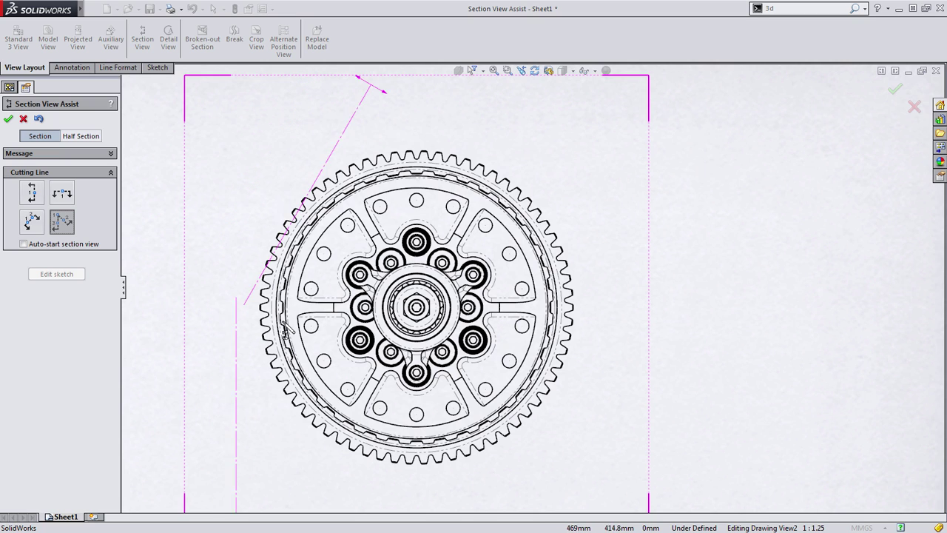
pyautogui.click(424, 317)
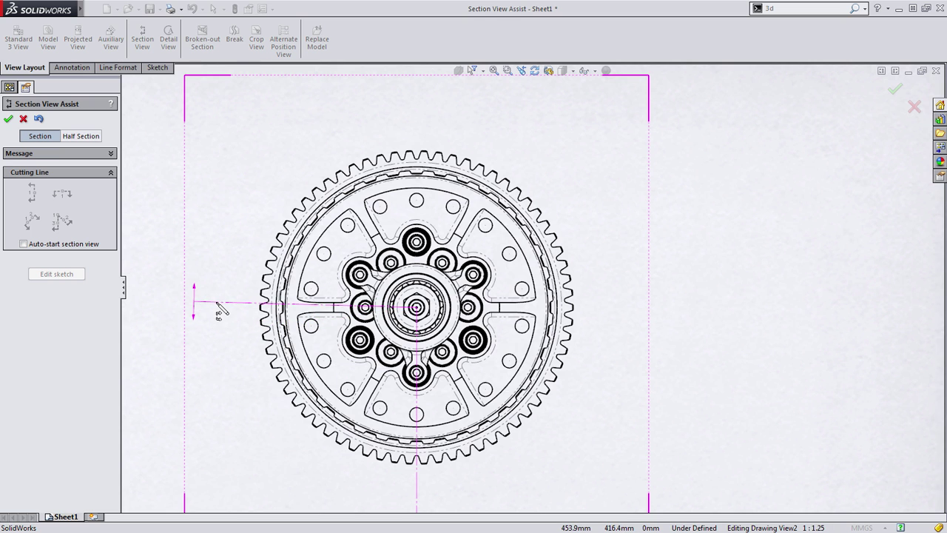
pyautogui.scroll(-2, 219, 305)
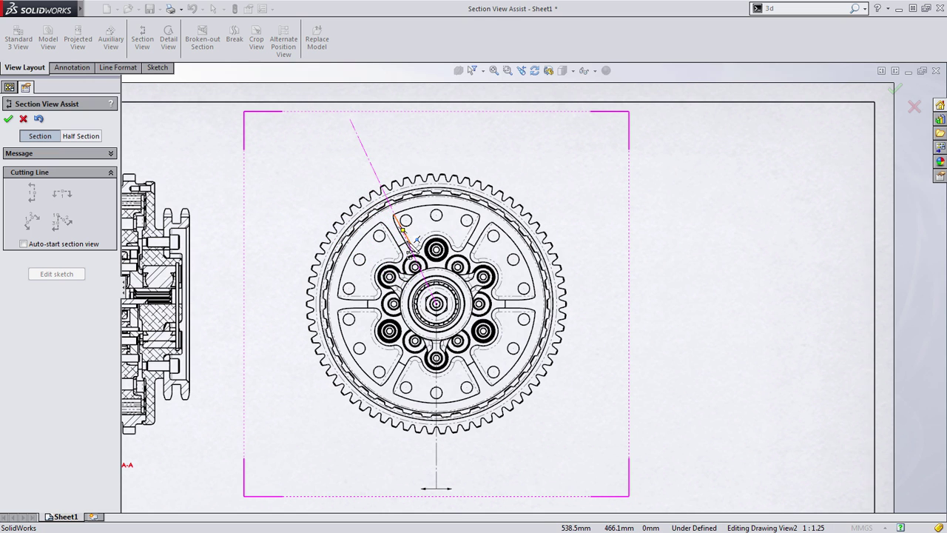
pyautogui.scroll(-3, 412, 280)
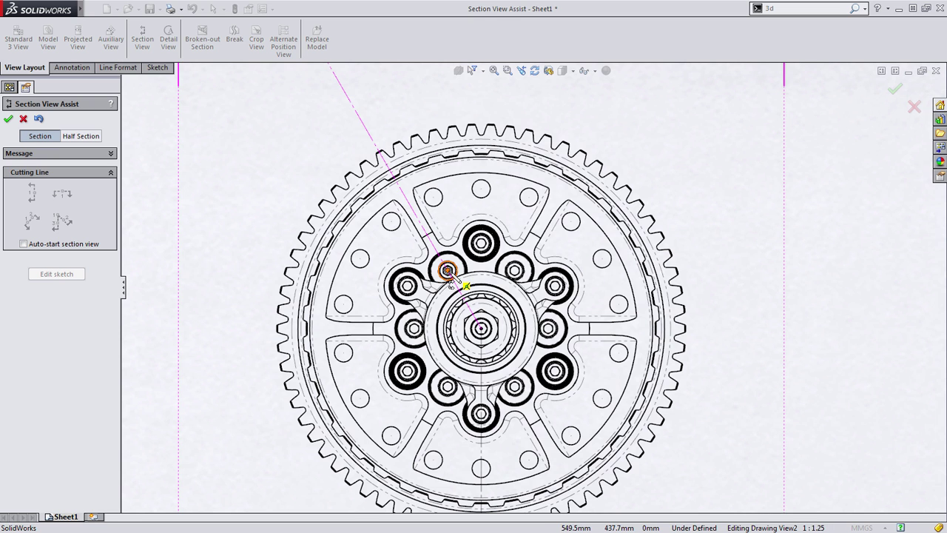
# End the cutting leg at the bolt hole, add an arc offset around it, and accept line B.
pyautogui.click(447, 272)
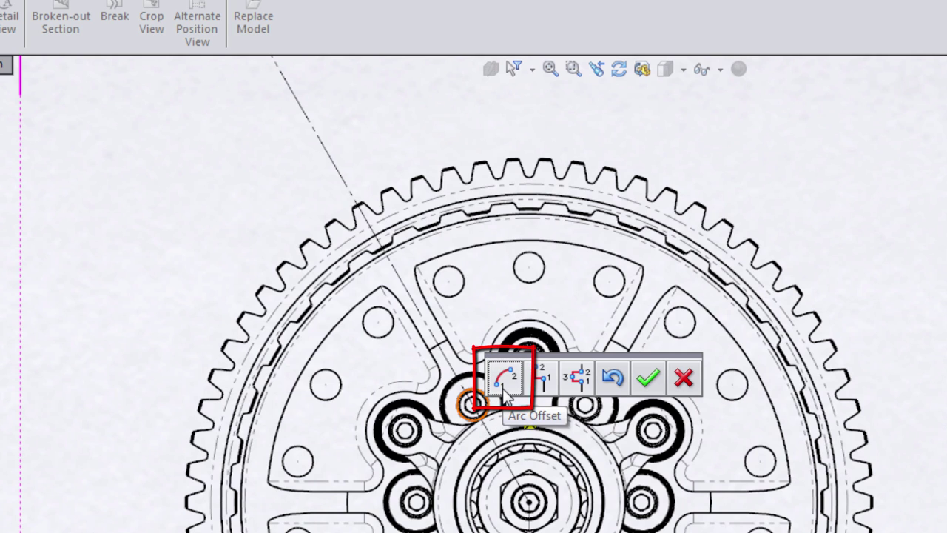
pyautogui.click(503, 385)
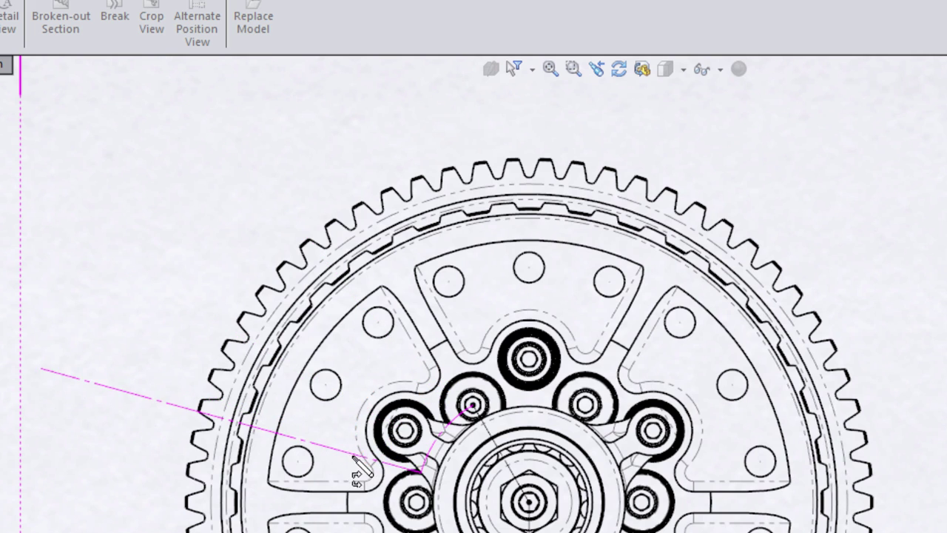
pyautogui.click(404, 431)
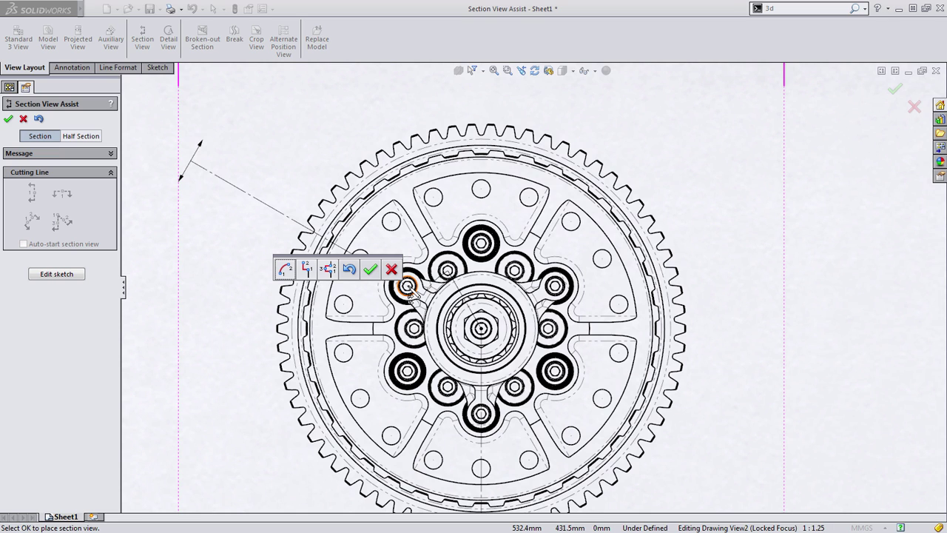
pyautogui.click(370, 270)
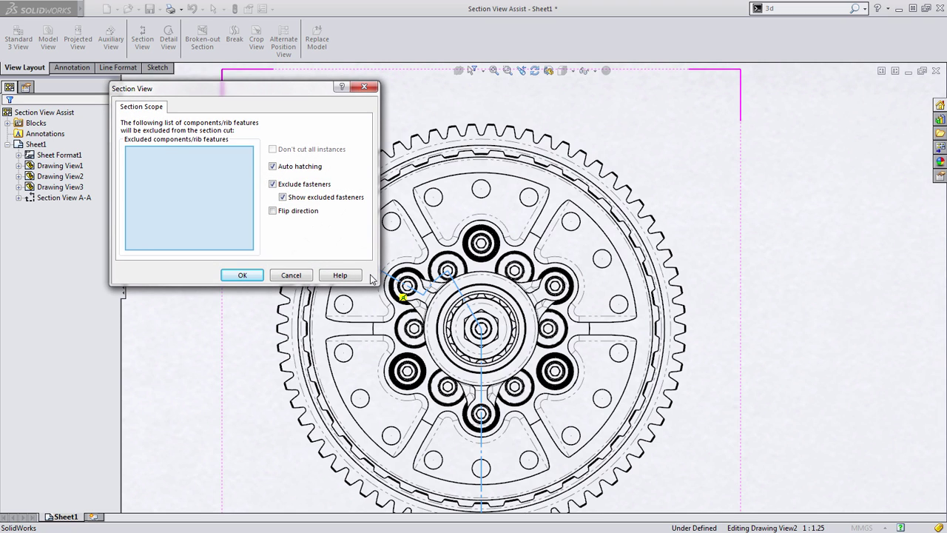
# Accept the section settings and place Section B-B to the right of the second gear.
pyautogui.click(243, 276)
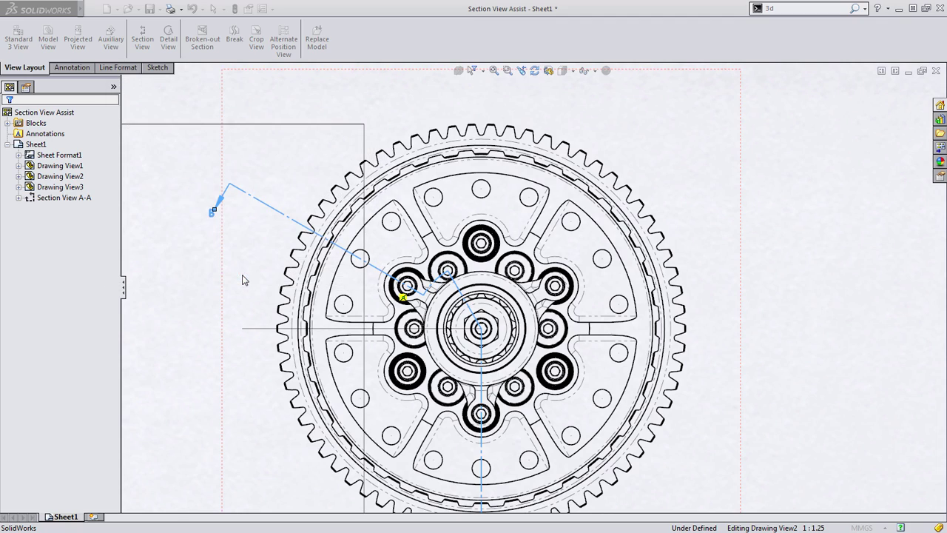
pyautogui.press('f')
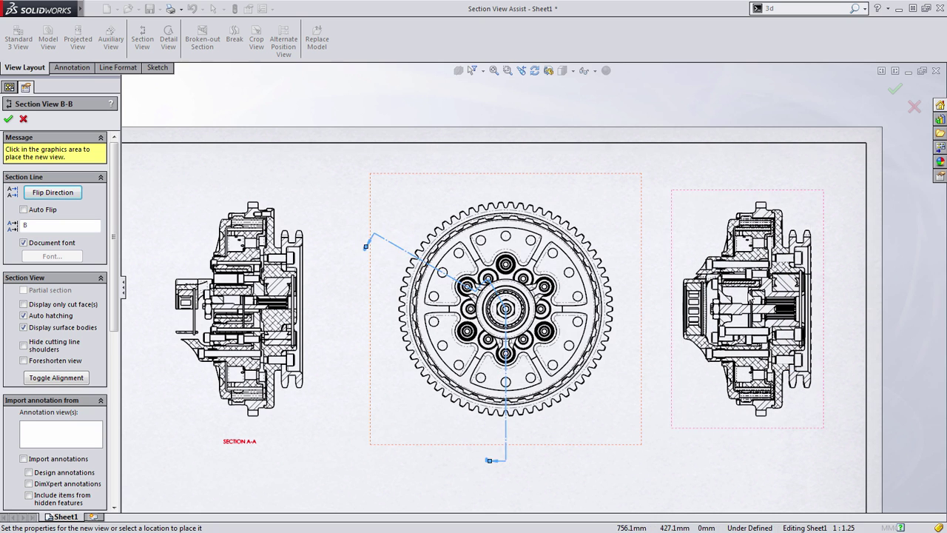
pyautogui.click(747, 307)
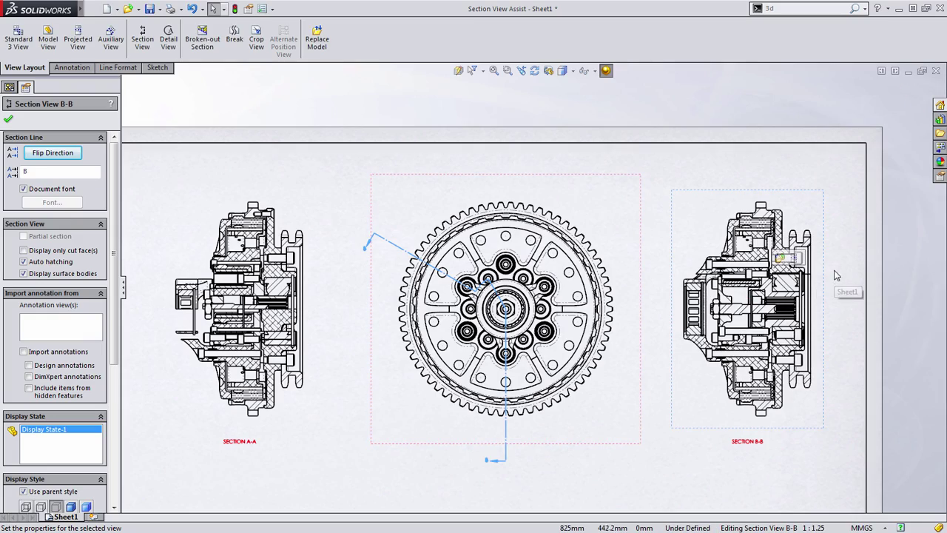
pyautogui.scroll(-3, 834, 286)
pyautogui.moveTo(810, 260)
pyautogui.mouseDown(button='middle')
pyautogui.moveTo(724, 248)
pyautogui.moveTo(659, 215)
pyautogui.moveTo(572, 201)
pyautogui.mouseUp(button='middle')
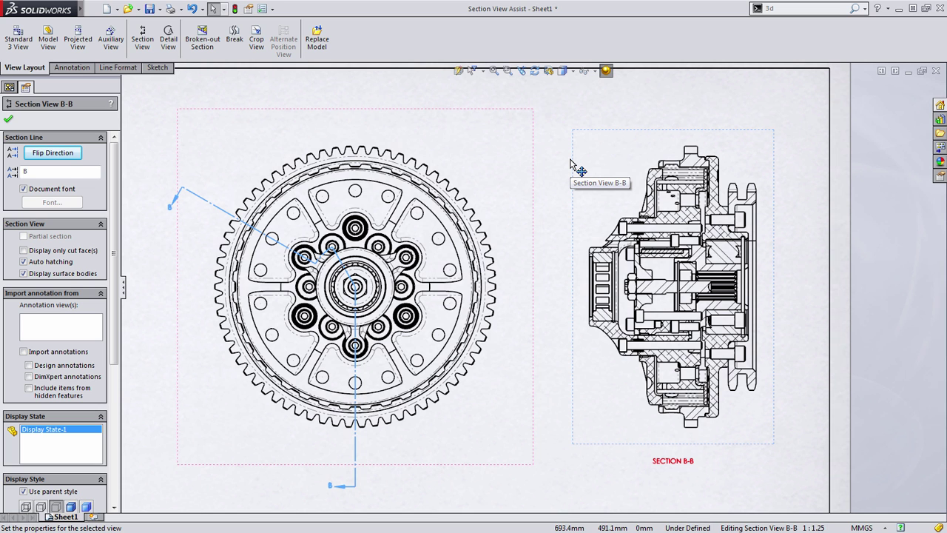
# Zoom in on the lower gear view and begin a new section view there.
pyautogui.scroll(5, 562, 197)
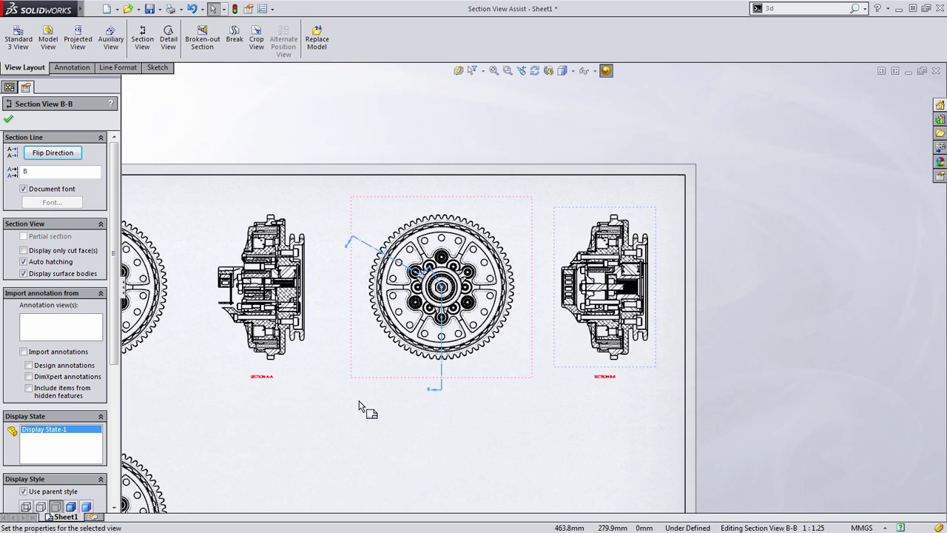
pyautogui.scroll(3, 570, 295)
pyautogui.scroll(-3, 662, 207)
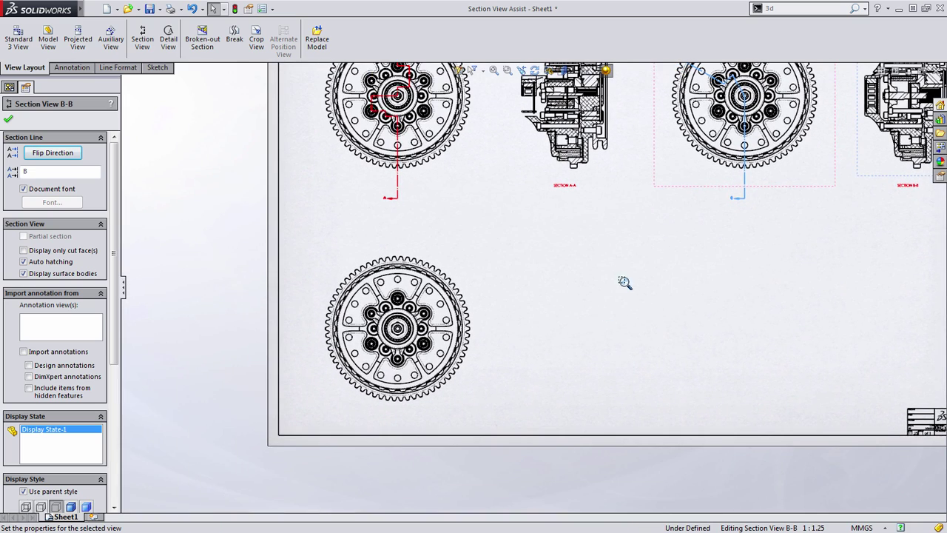
pyautogui.moveTo(658, 239); pyautogui.dragTo(309, 425)
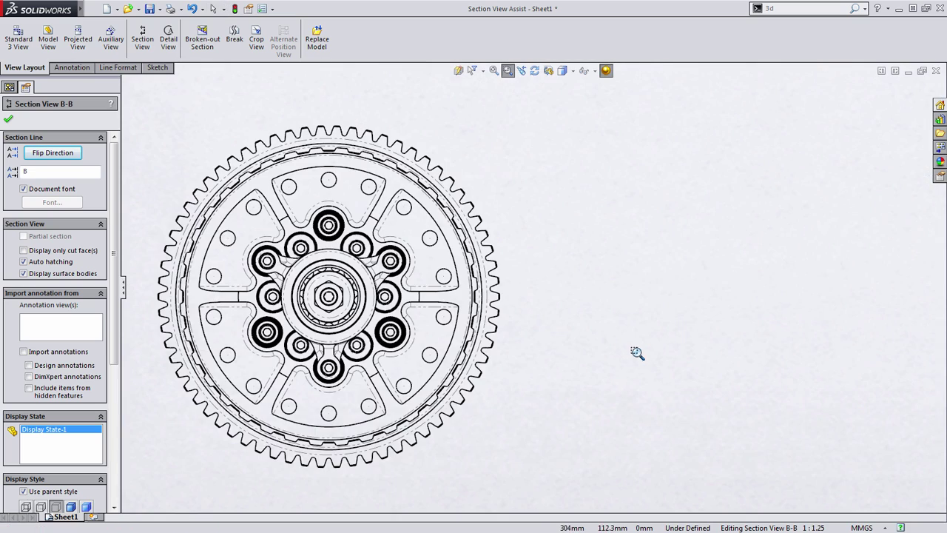
pyautogui.press('Escape')
pyautogui.press('Escape')
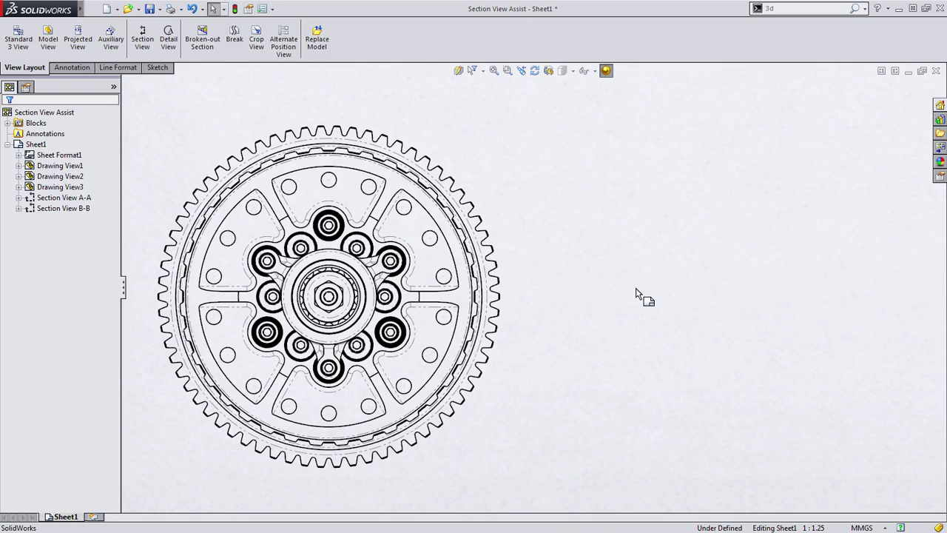
pyautogui.click(146, 52)
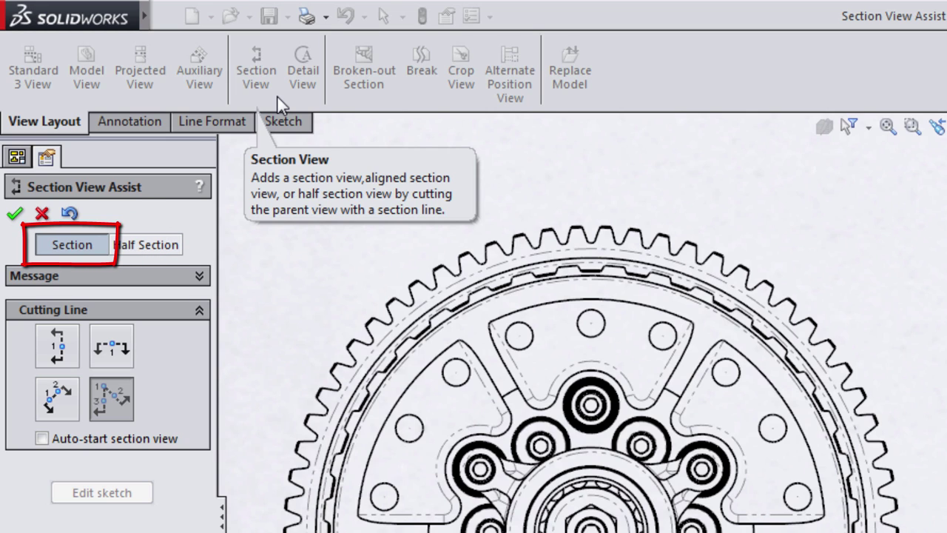
# Create a Topside Left half-section line C with its corner on the lower gear's centre.
pyautogui.click(180, 251)
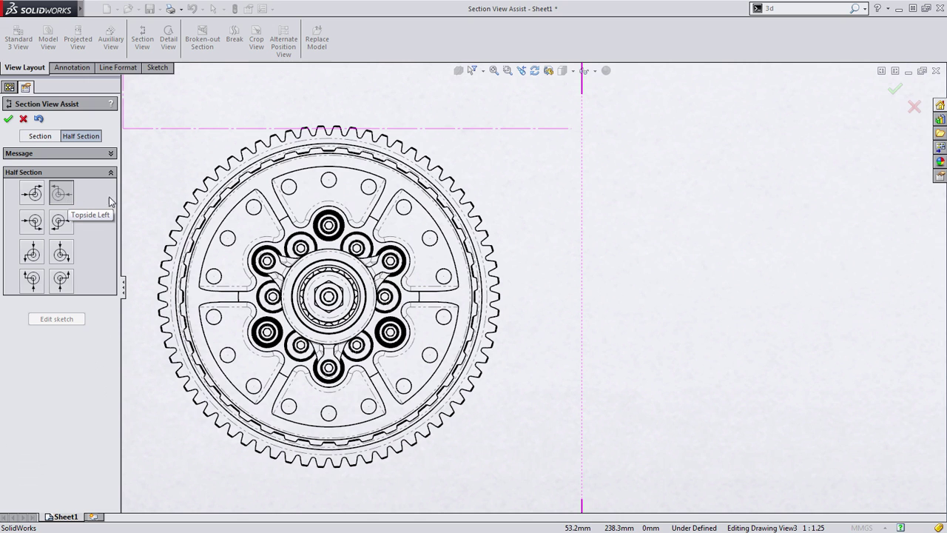
pyautogui.click(68, 201)
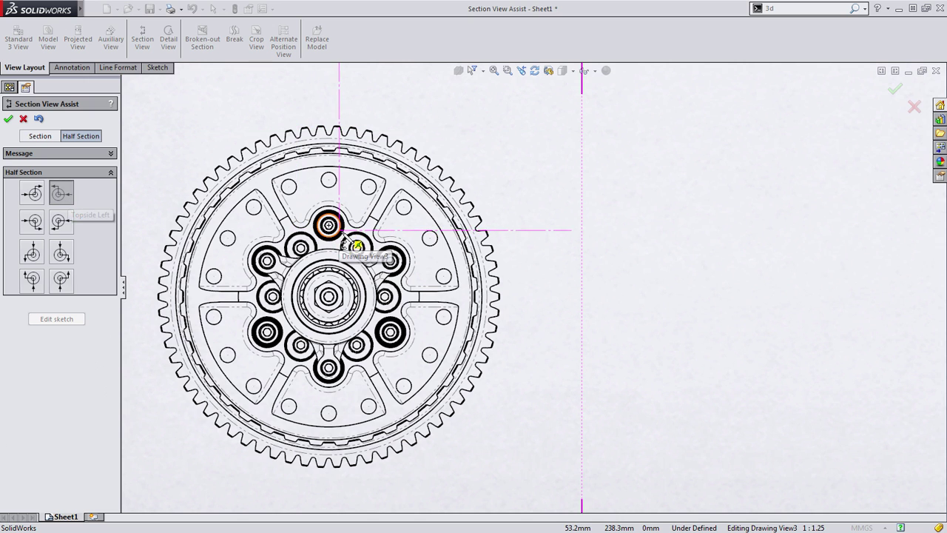
pyautogui.scroll(3, 363, 248)
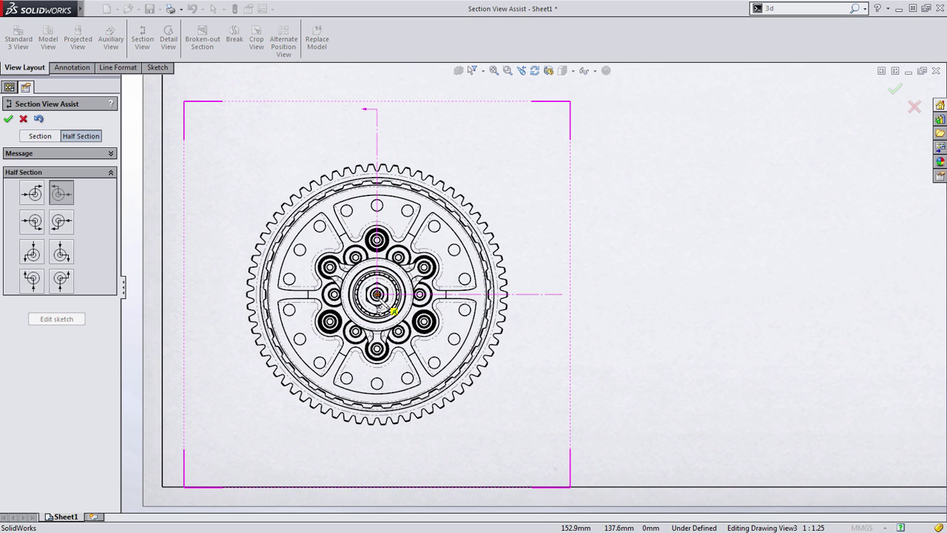
pyautogui.click(377, 295)
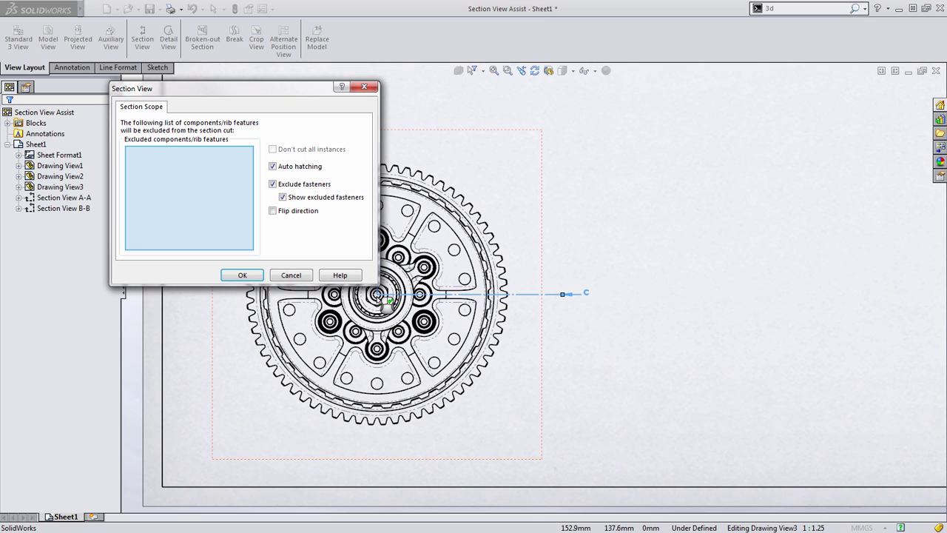
# Accept the section scope and place SECTION C-C to the right of the lower gear view.
pyautogui.click(243, 276)
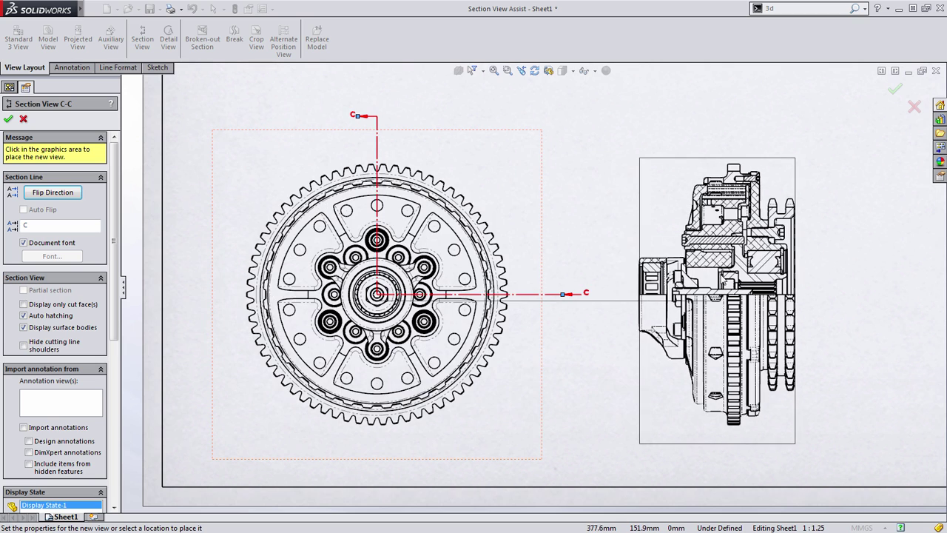
pyautogui.moveTo(645, 279); pyautogui.dragTo(468, 273, button='middle')
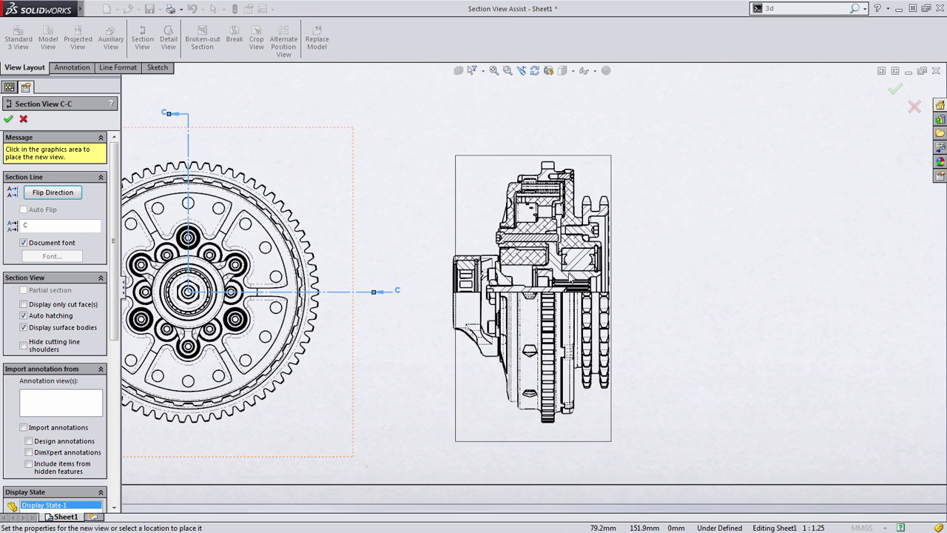
pyautogui.click(611, 297)
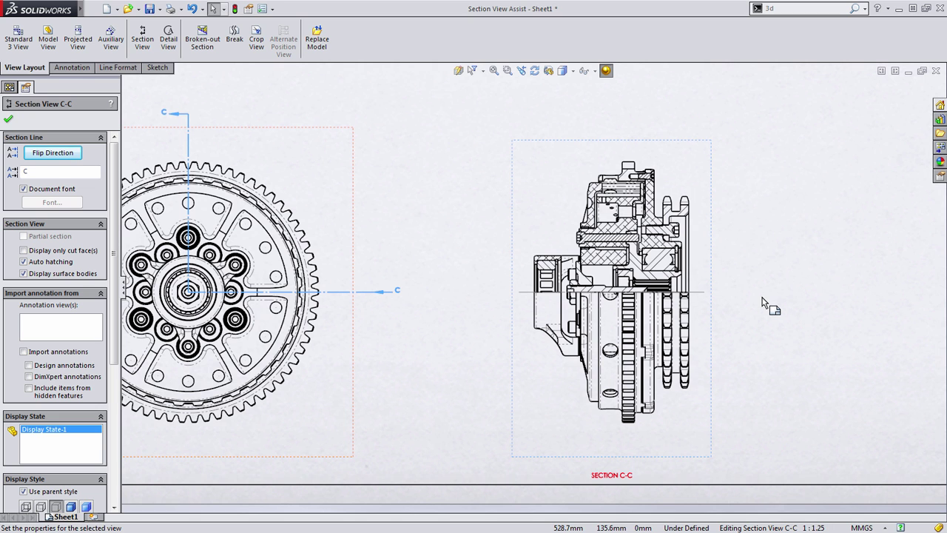
pyautogui.click(762, 302)
pyautogui.click(559, 153)
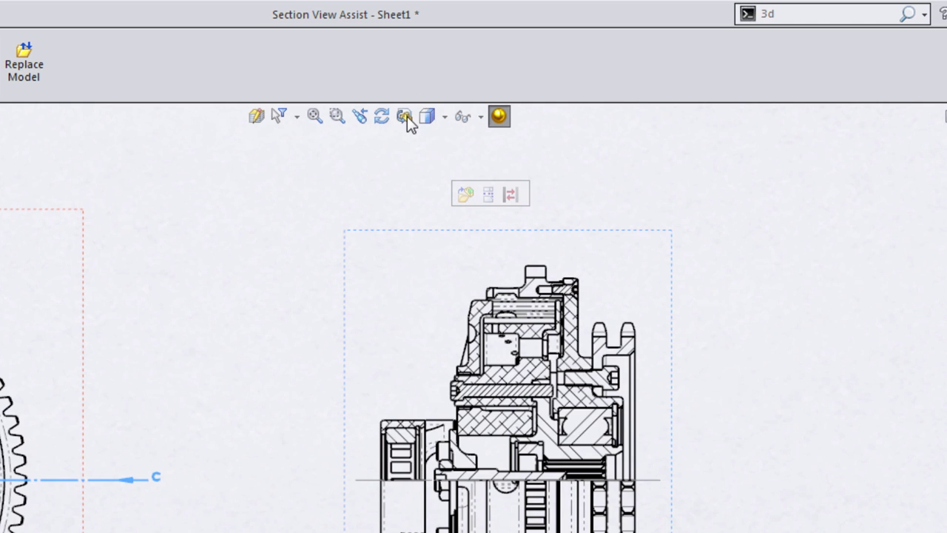
pyautogui.click(835, 15)
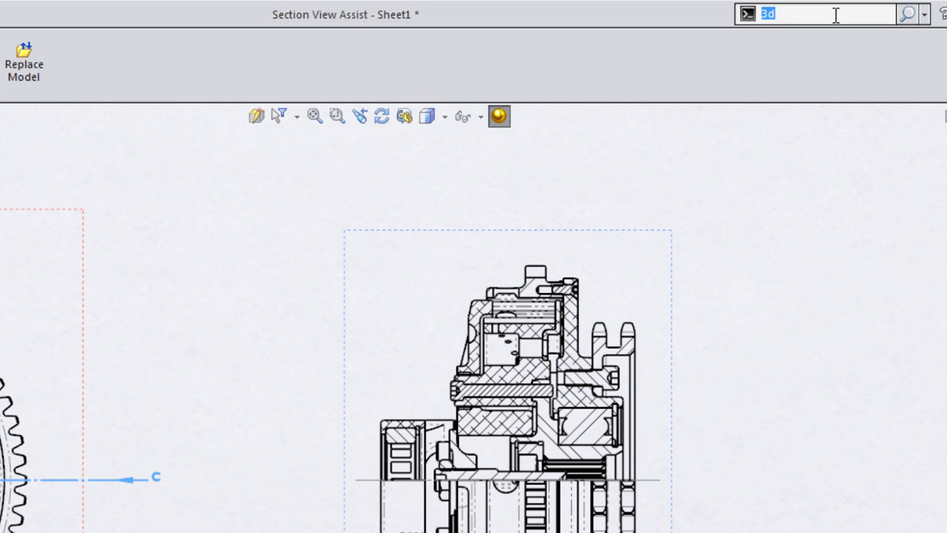
pyautogui.press('BackSpace')
pyautogui.click(925, 15)
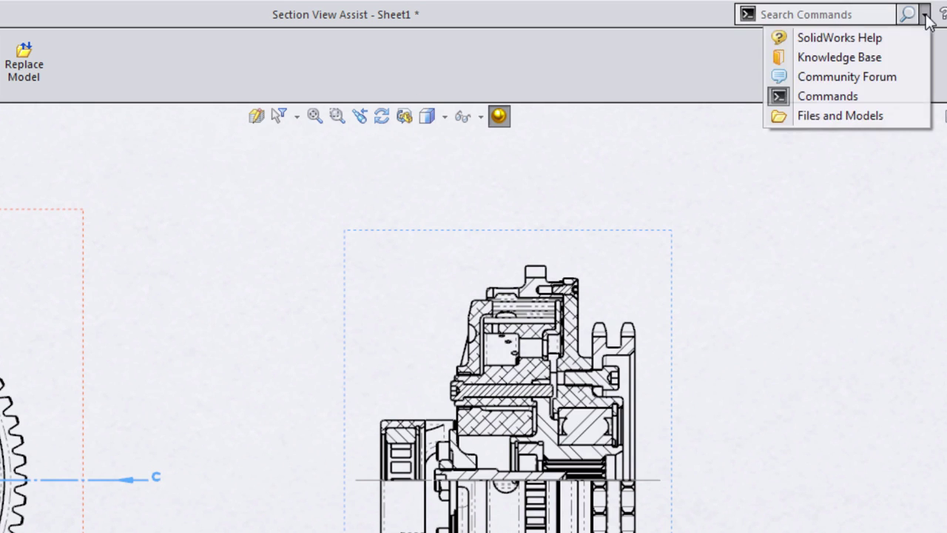
pyautogui.click(830, 96)
pyautogui.click(808, 11)
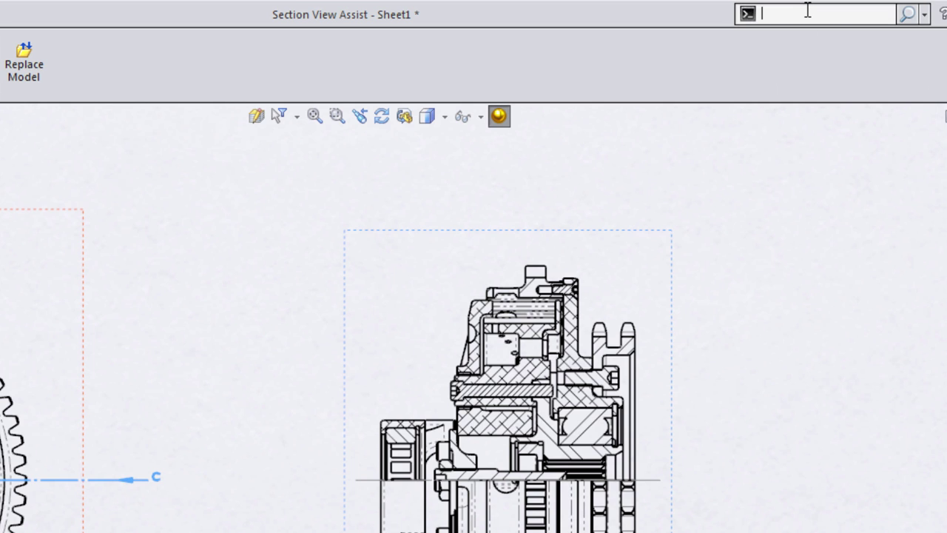
pyautogui.write('3d')
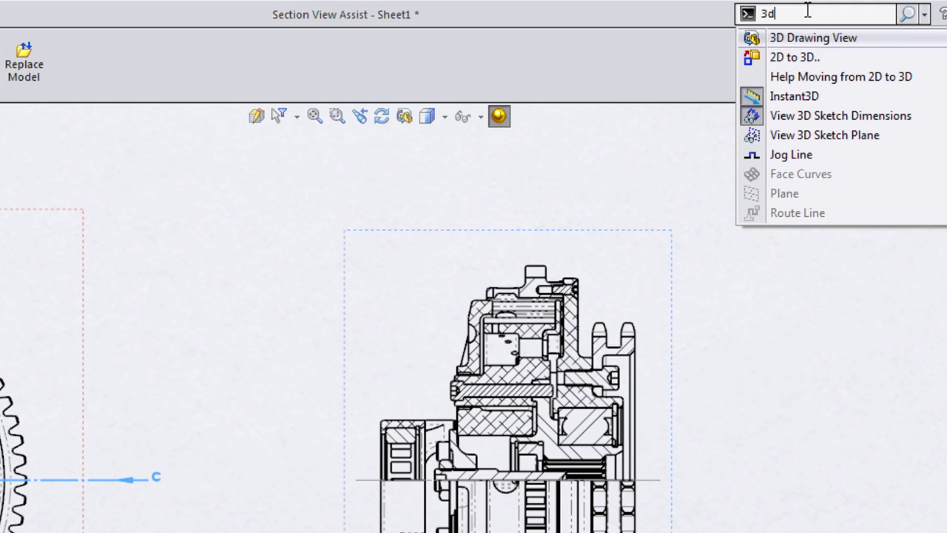
pyautogui.moveTo(755, 41)
pyautogui.mouseDown()
pyautogui.moveTo(713, 52)
pyautogui.moveTo(169, 76)
pyautogui.mouseUp()
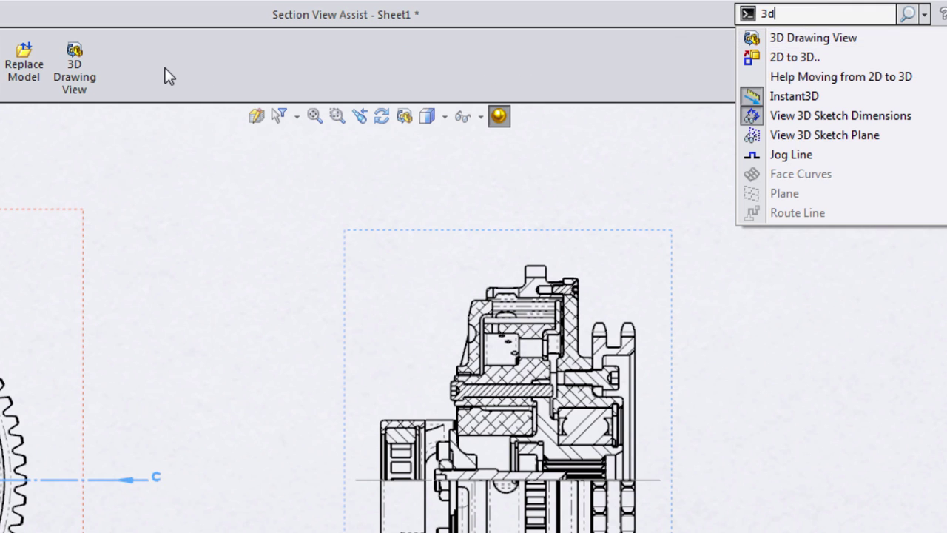
pyautogui.moveTo(91, 88)
pyautogui.mouseDown()
pyautogui.moveTo(165, 211)
pyautogui.moveTo(417, 144)
pyautogui.moveTo(417, 131)
pyautogui.mouseUp()
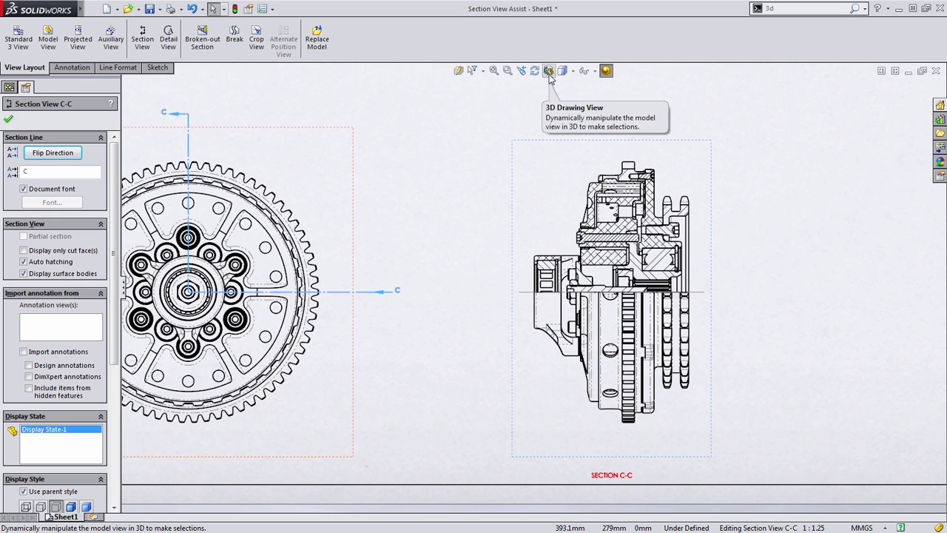
# Rotate the SECTION C-C view into an oblique 3D orientation and apply it.
pyautogui.click(549, 73)
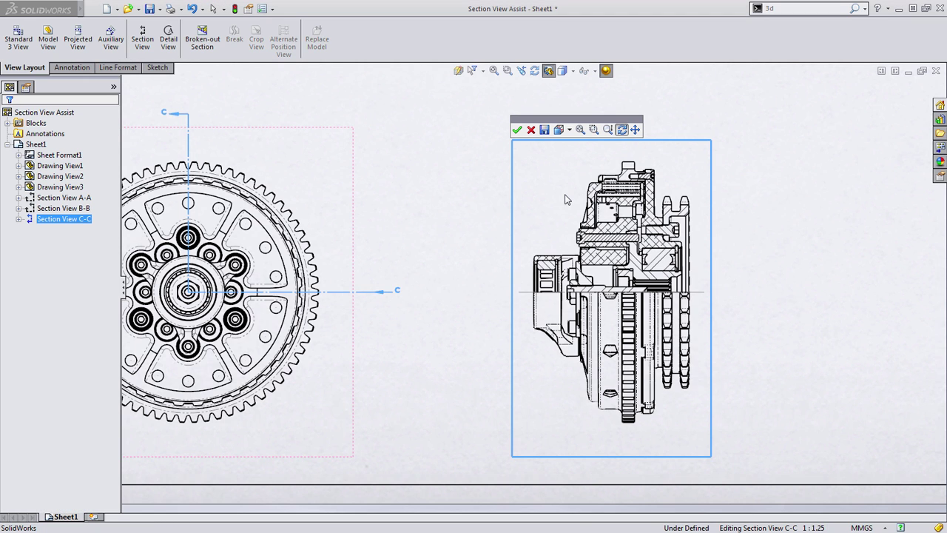
pyautogui.moveTo(545, 214)
pyautogui.mouseDown()
pyautogui.moveTo(610, 243)
pyautogui.moveTo(592, 384)
pyautogui.moveTo(651, 249)
pyautogui.moveTo(640, 275)
pyautogui.moveTo(586, 237)
pyautogui.moveTo(551, 238)
pyautogui.moveTo(547, 266)
pyautogui.moveTo(605, 299)
pyautogui.moveTo(600, 270)
pyautogui.moveTo(587, 281)
pyautogui.moveTo(608, 281)
pyautogui.moveTo(605, 297)
pyautogui.mouseUp()
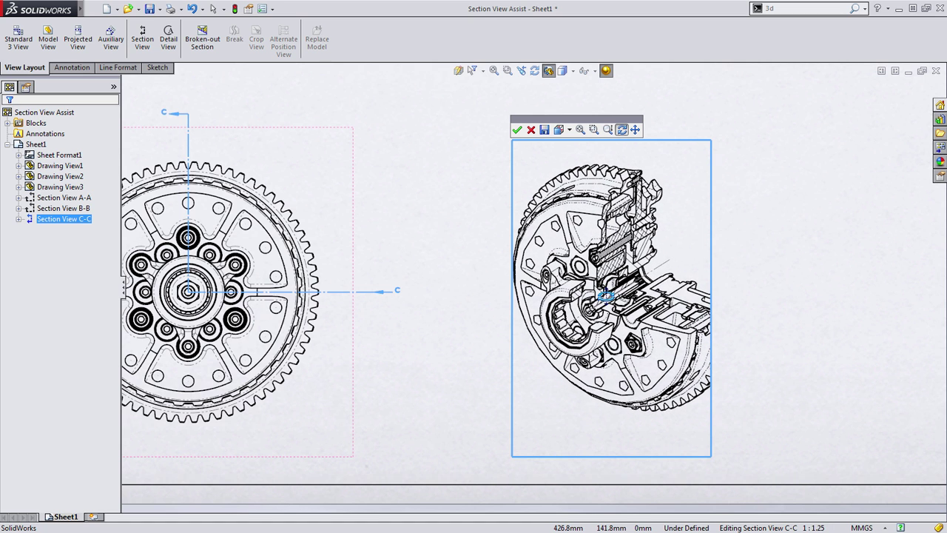
pyautogui.click(516, 133)
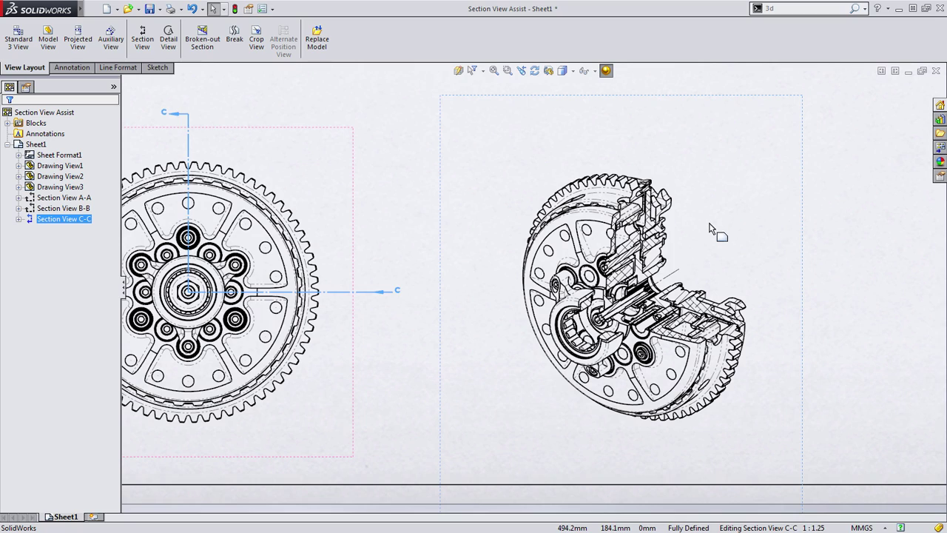
# In the C-C view's Section Scope, exclude two components, including the central bearing, from the cut.
pyautogui.scroll(-5, 710, 222)
pyautogui.moveTo(770, 247); pyautogui.dragTo(701, 239, button='middle')
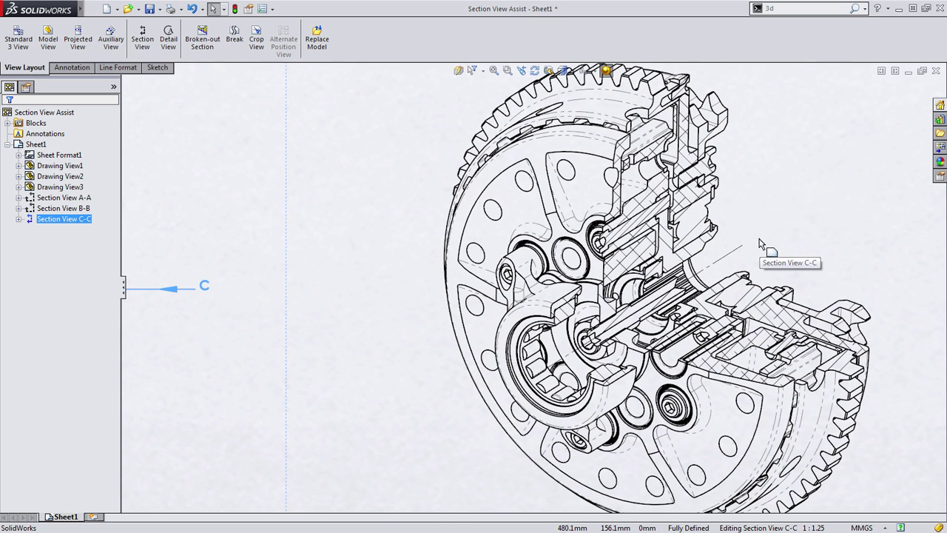
pyautogui.click(341, 133)
pyautogui.rightClick(342, 132)
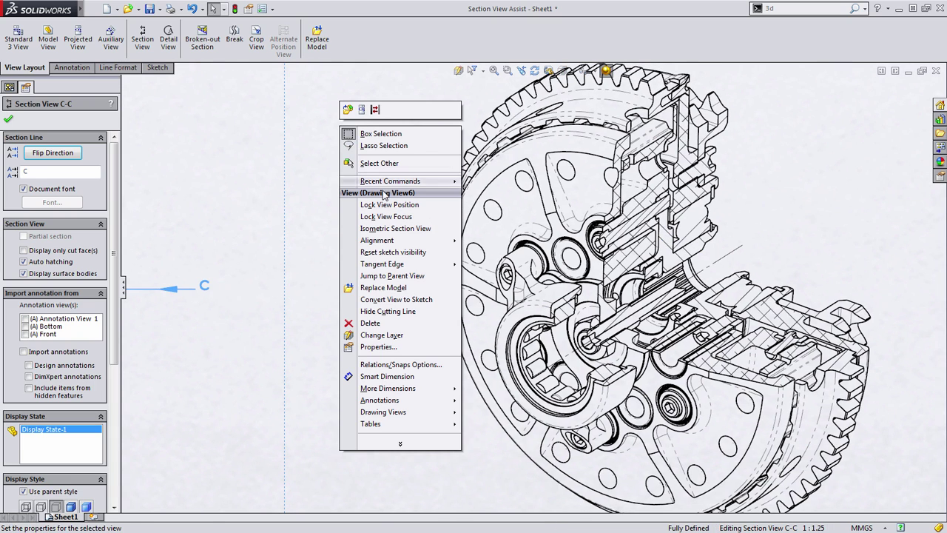
pyautogui.click(378, 346)
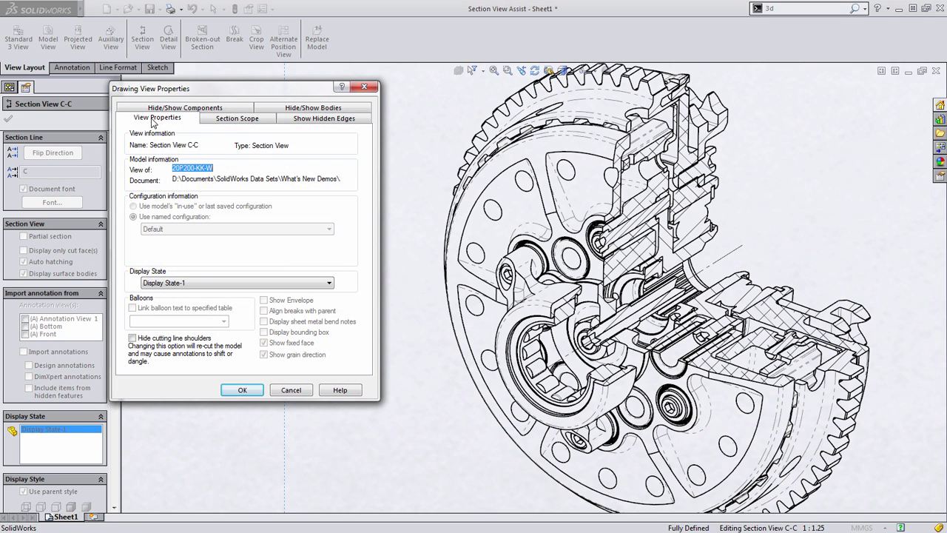
pyautogui.click(237, 120)
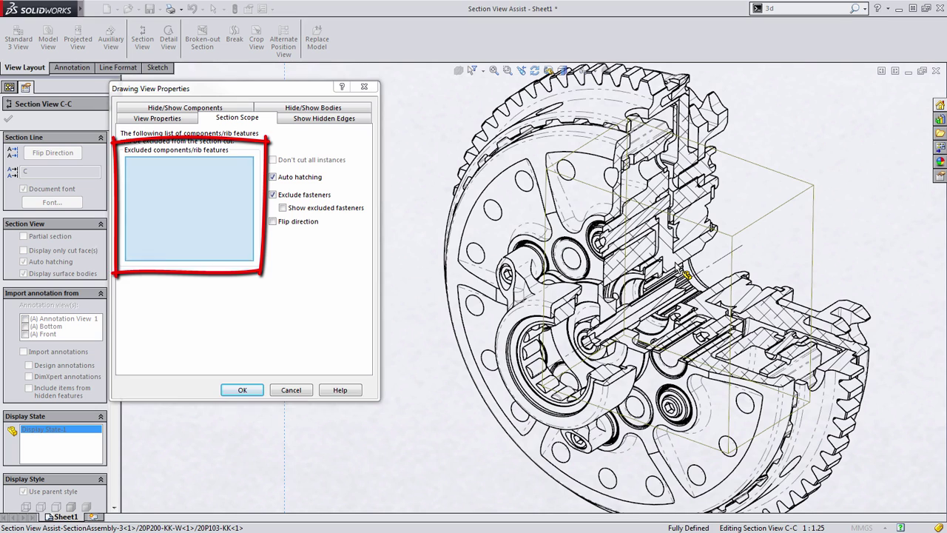
pyautogui.click(684, 272)
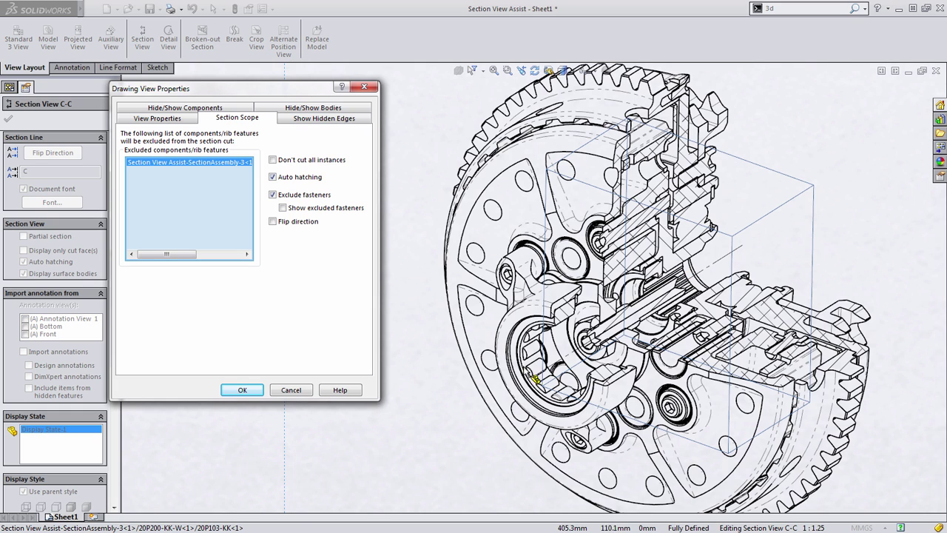
pyautogui.click(527, 348)
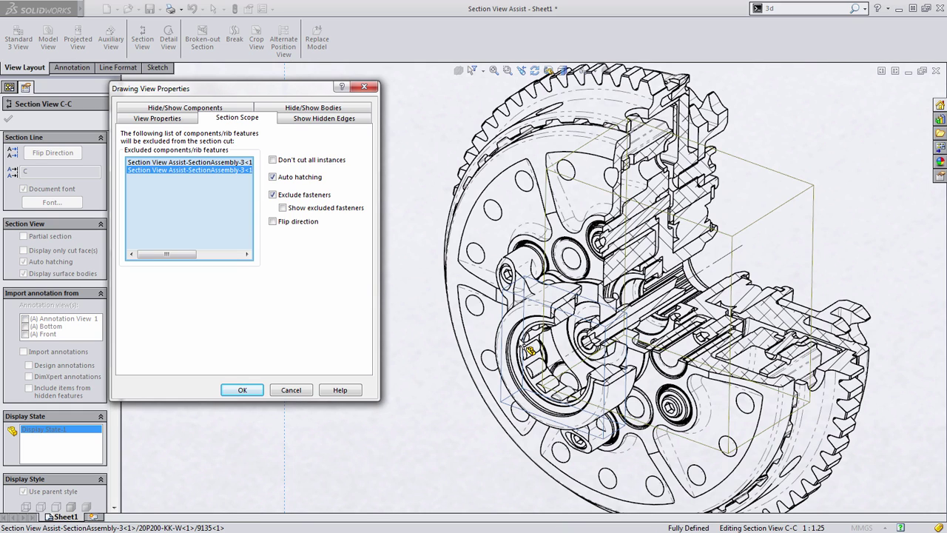
pyautogui.click(240, 392)
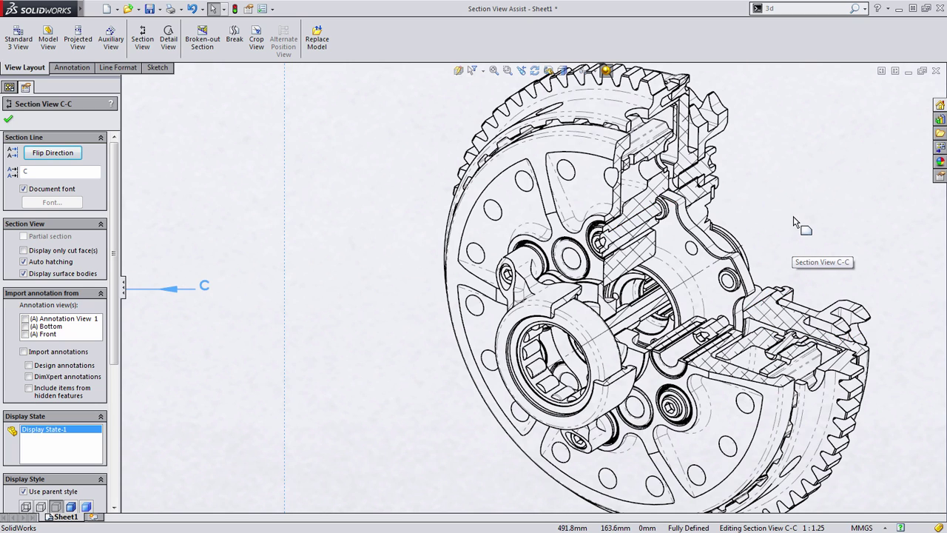
# Set the C-C view in place and zoom to fit the whole sheet.
pyautogui.press('z')
pyautogui.press('z')
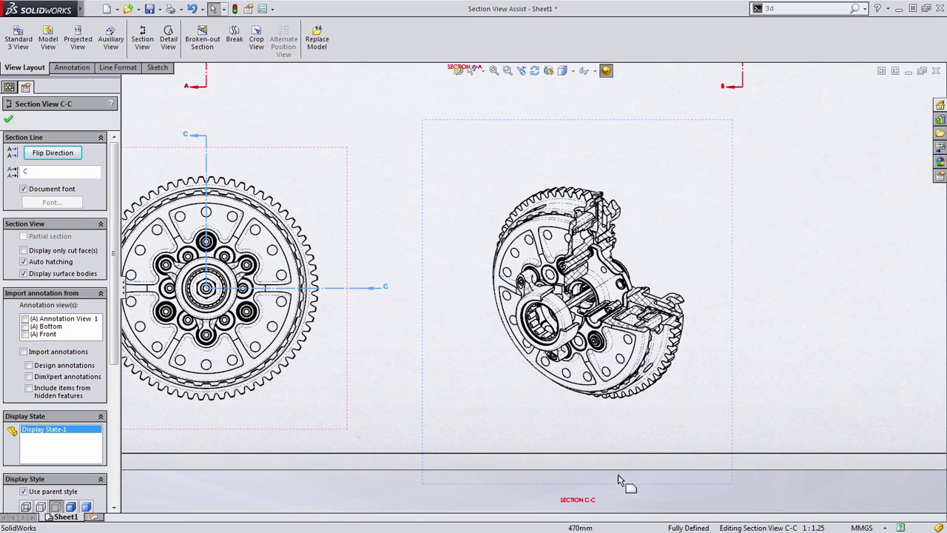
pyautogui.click(585, 437)
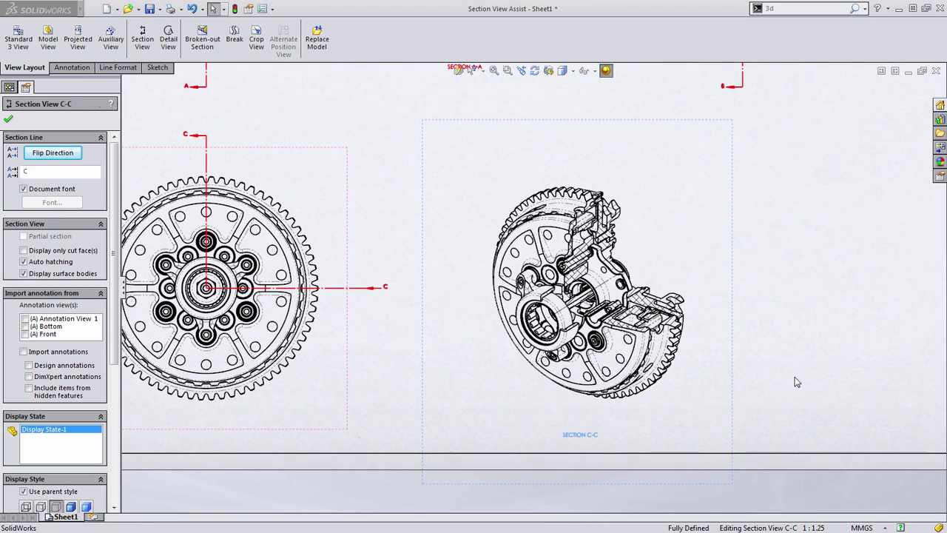
pyautogui.press('f')
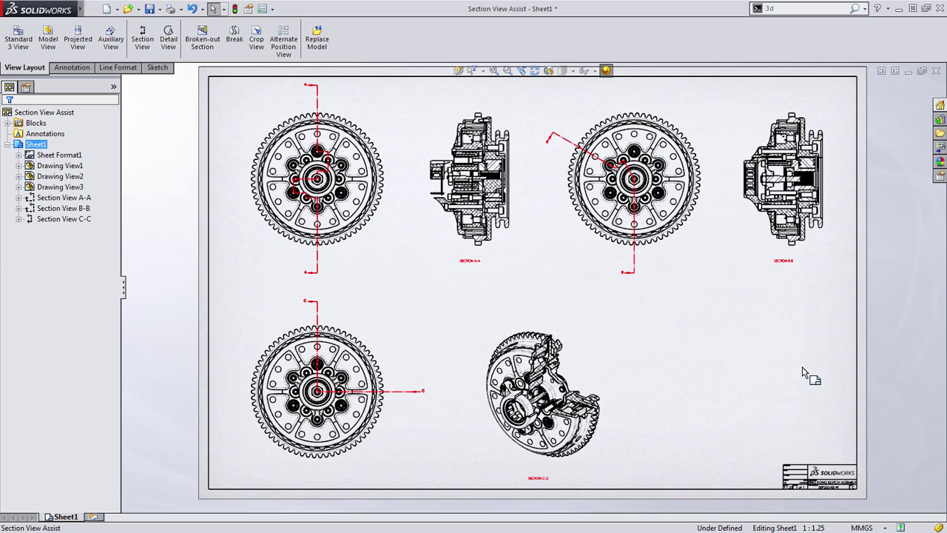